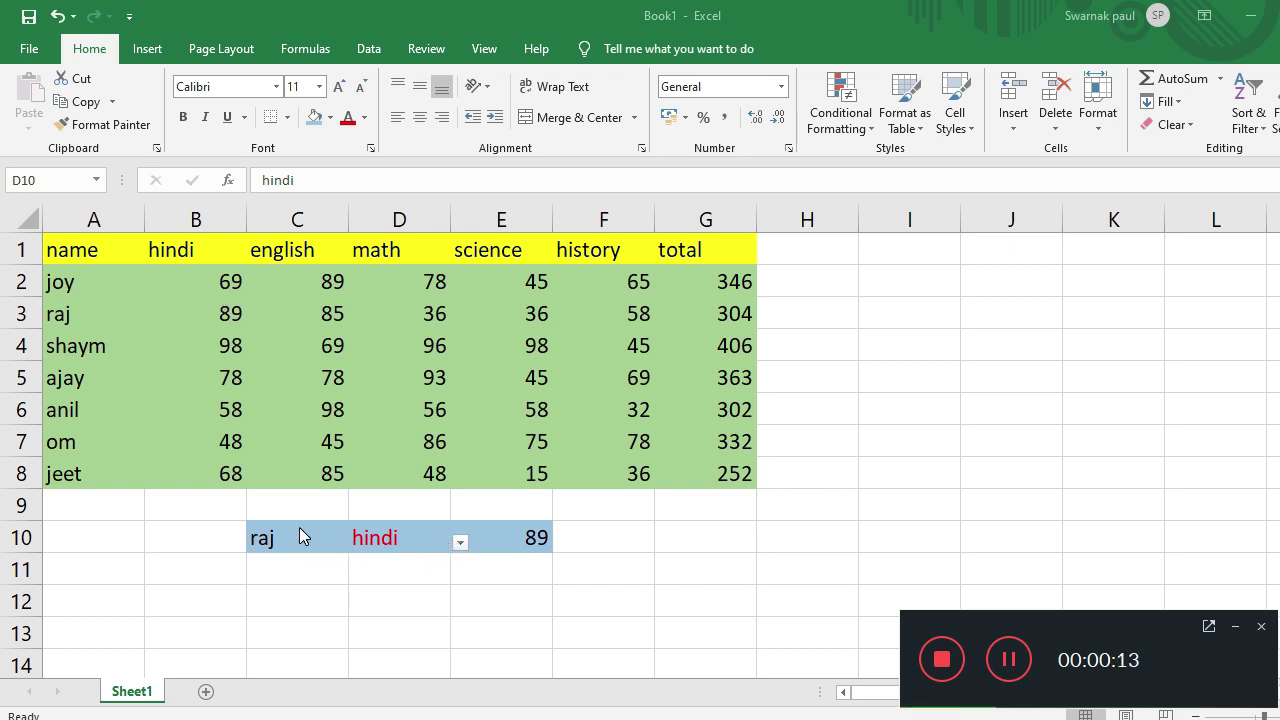
- Choose science from D10's subject dropdown so E10 shows the science mark 36
click(458, 548)
click(463, 549)
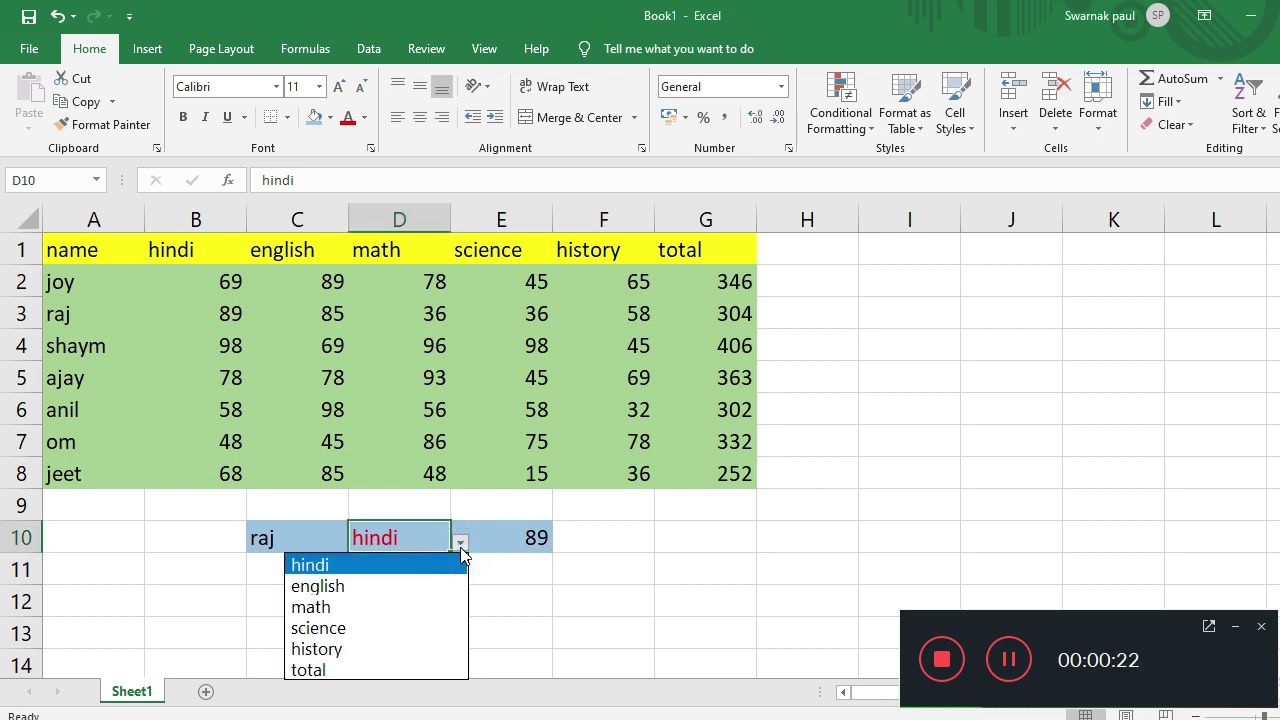
click(387, 629)
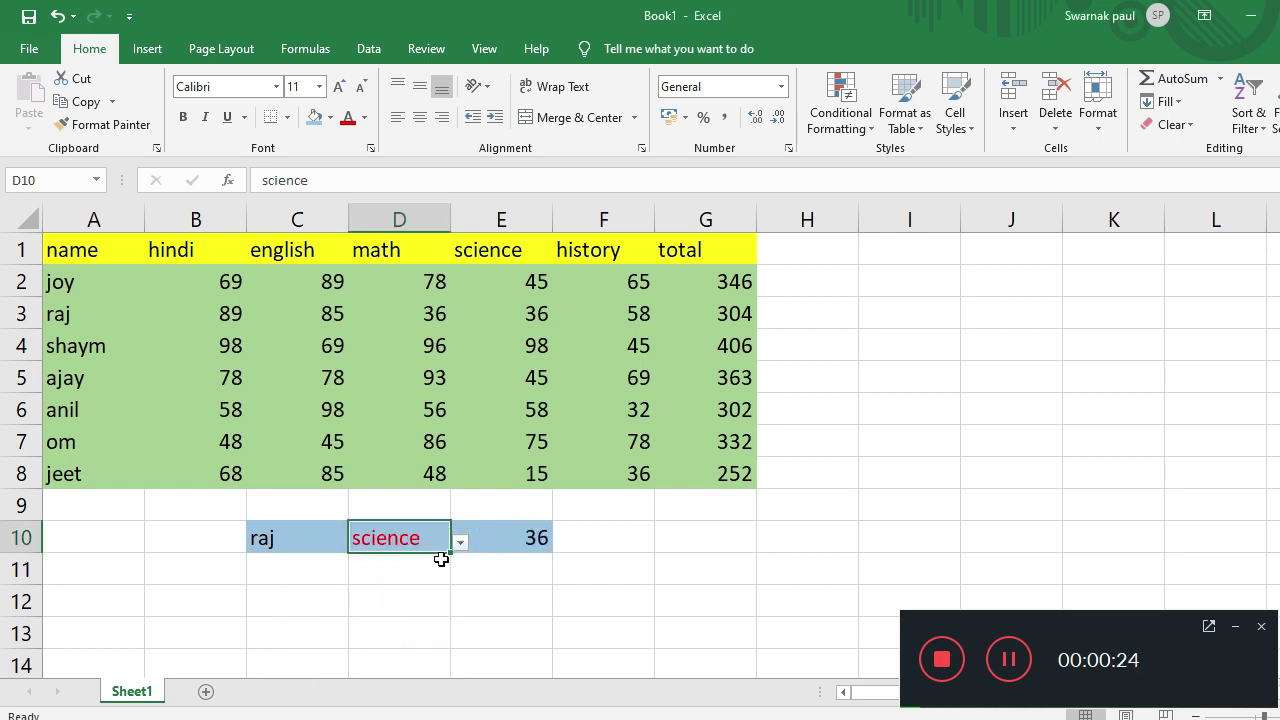
click(459, 547)
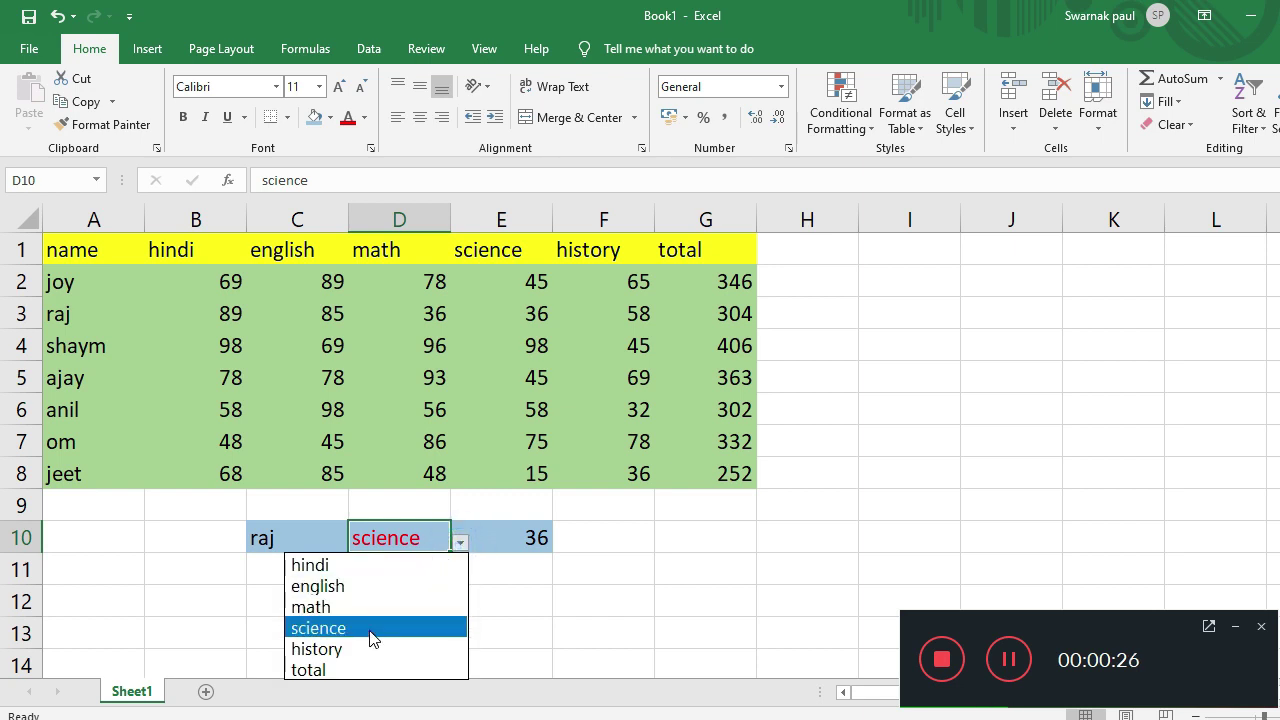
click(369, 629)
- Inspect E10's formula =HLOOKUP(D10,A1:G8,3,0), then leave the cell unchanged
double_click(503, 537)
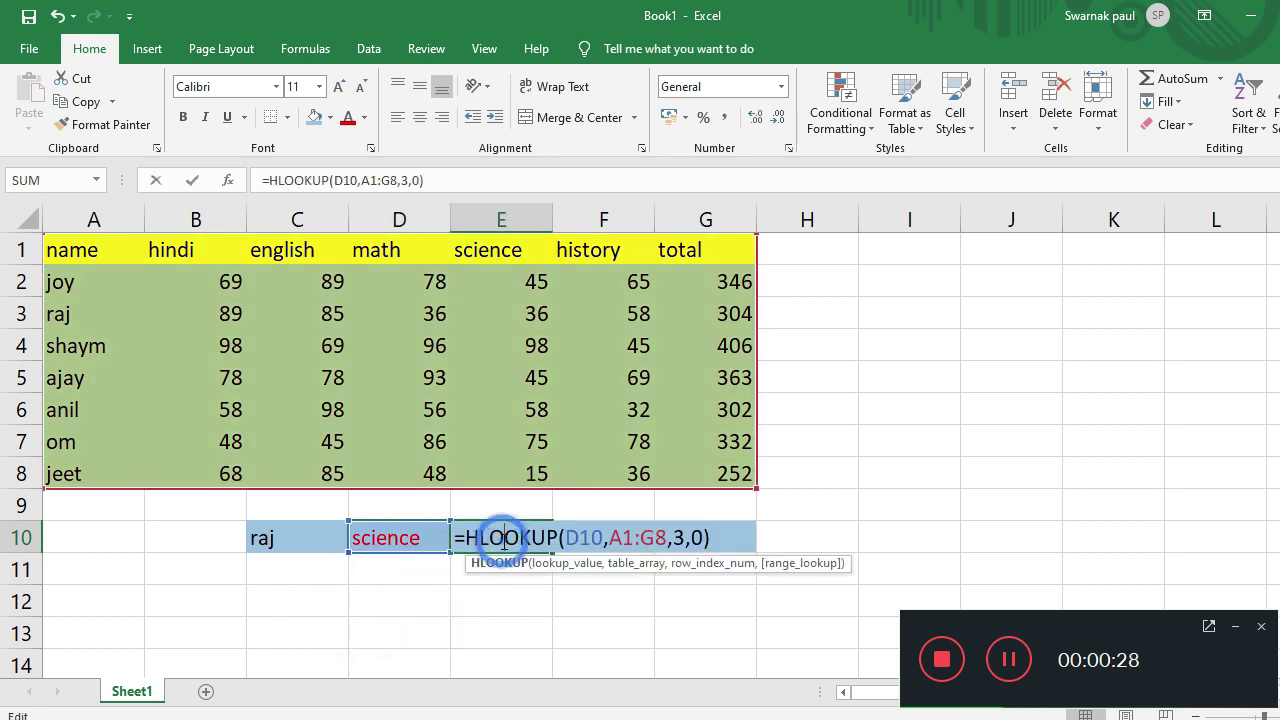
click(580, 596)
click(494, 617)
click(496, 572)
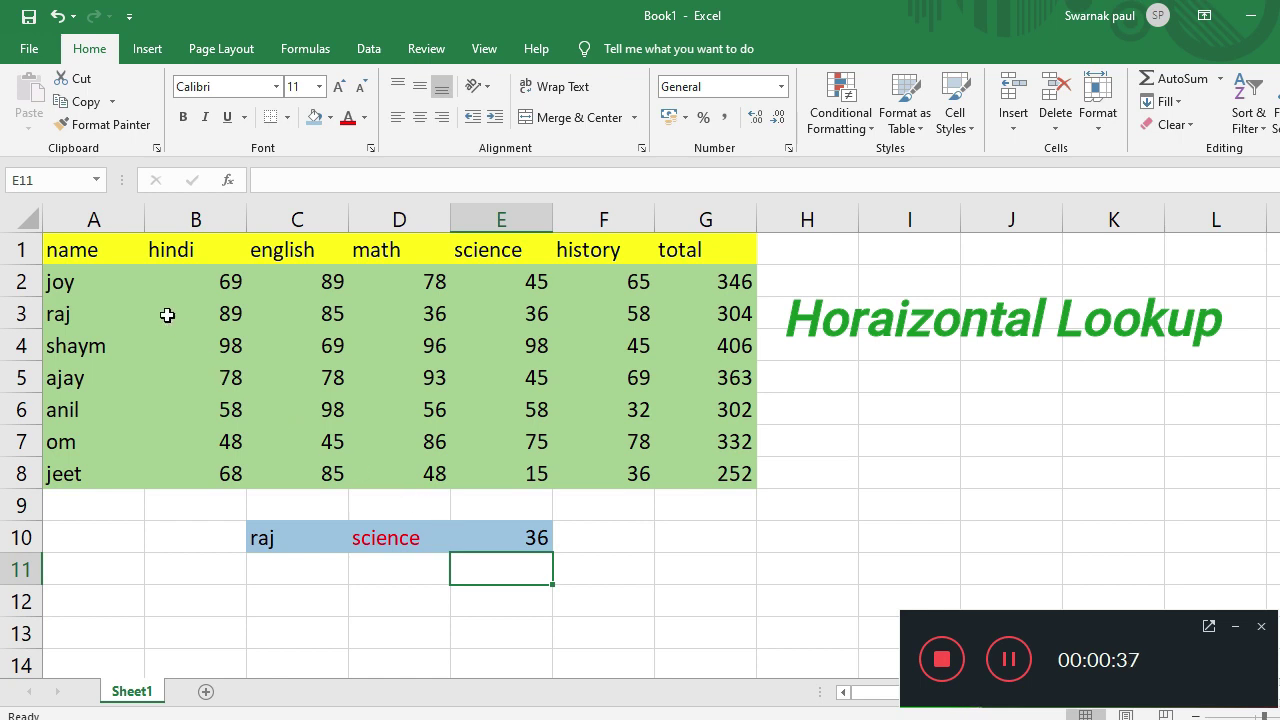
- Highlight the header row from name to math (A1:D1) to explain the lookup
click(138, 283)
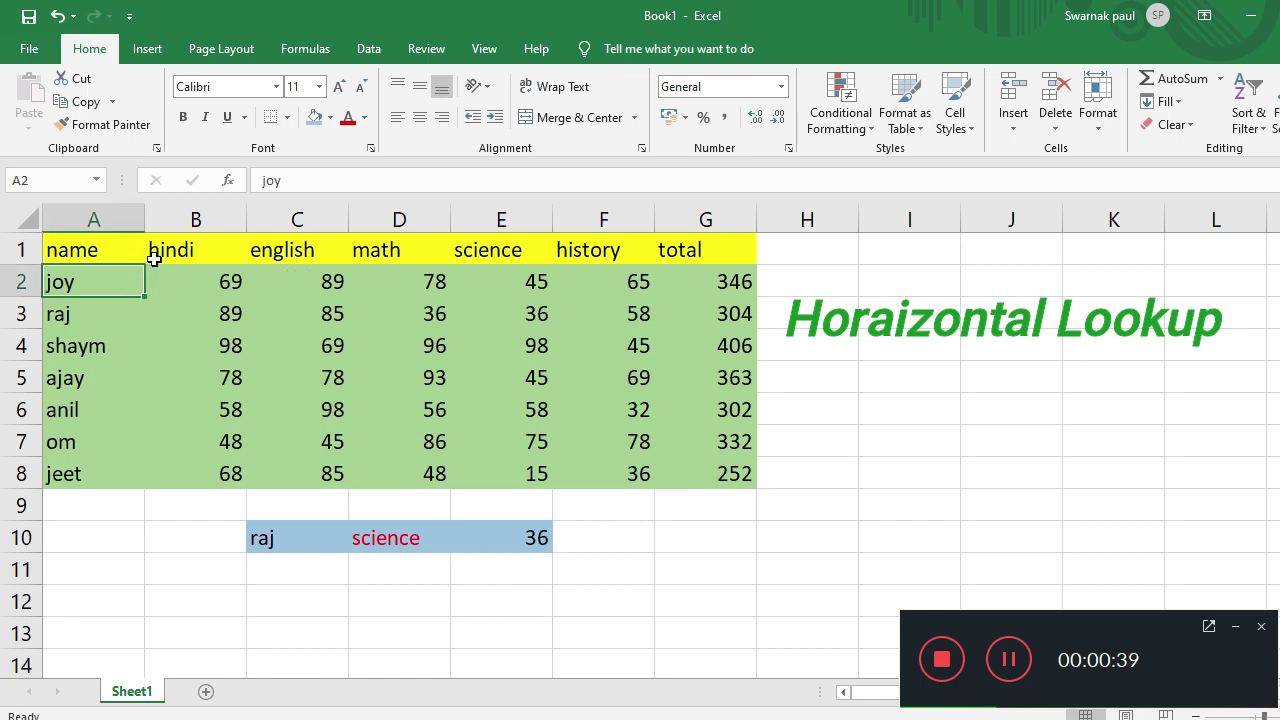
click(132, 251)
drag(132, 251, 447, 243)
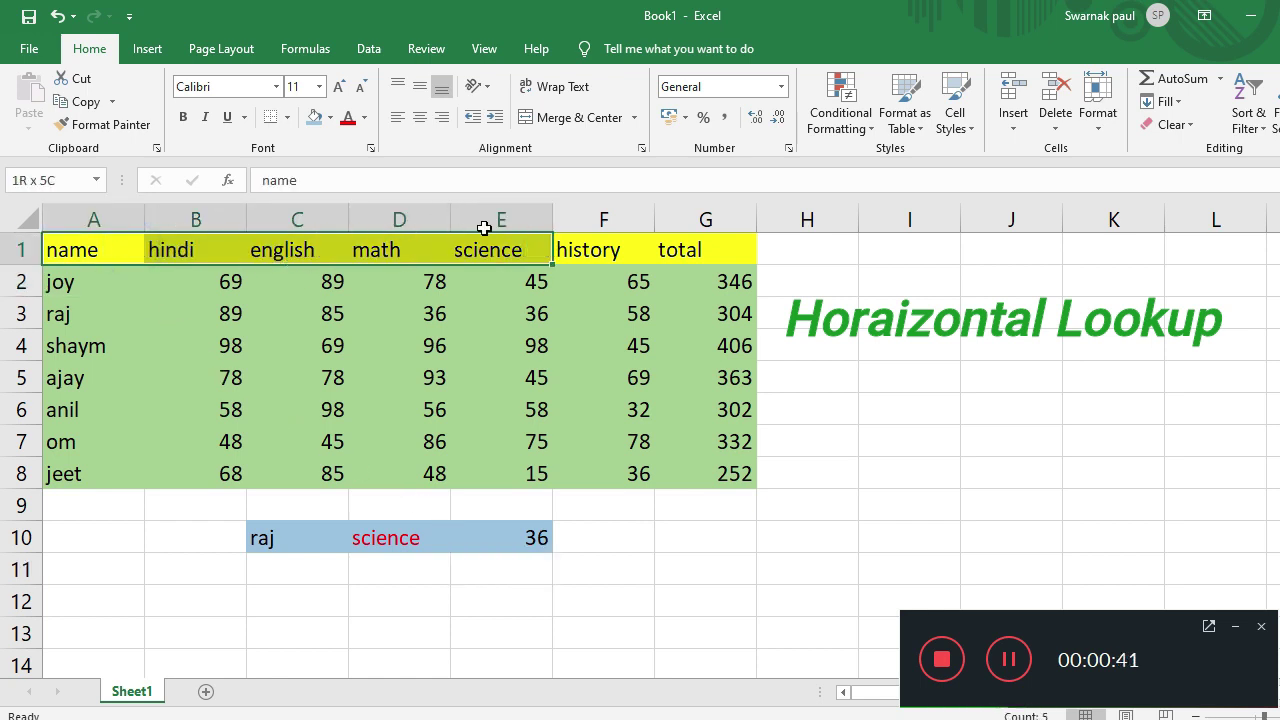
click(568, 310)
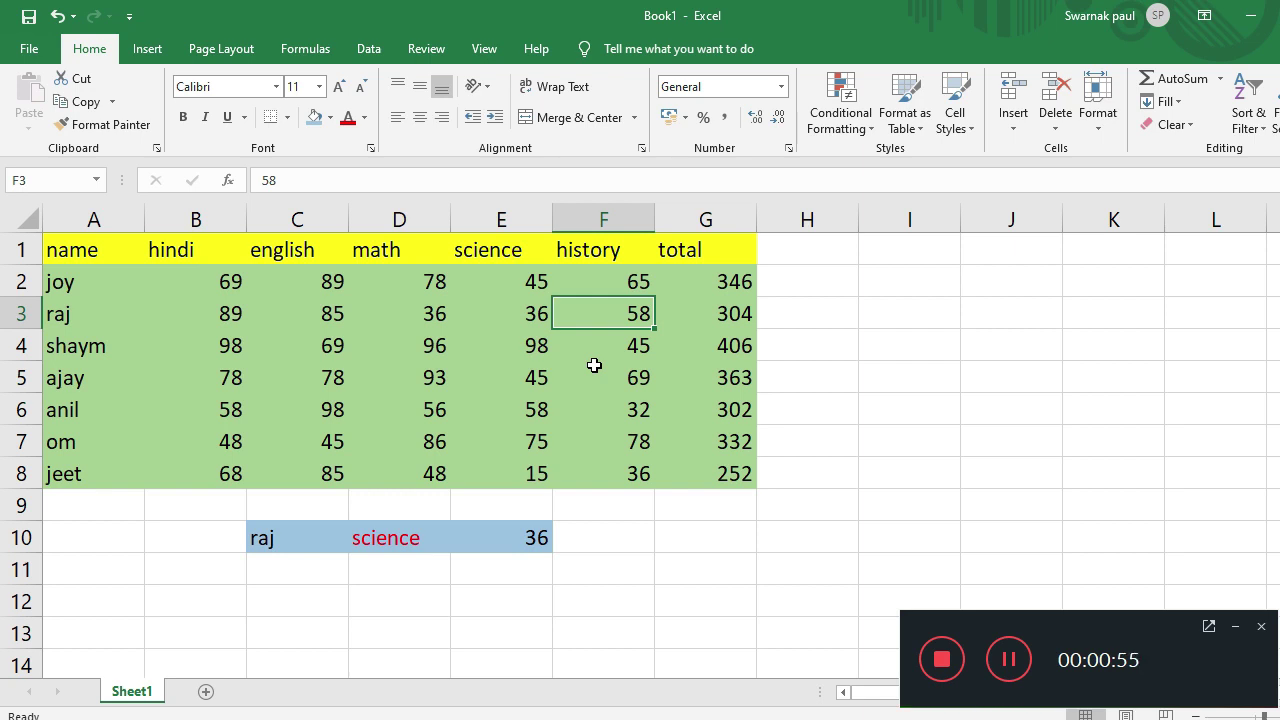
- Start =hlookup( in I9 with the math header D1 as the lookup value
click(886, 378)
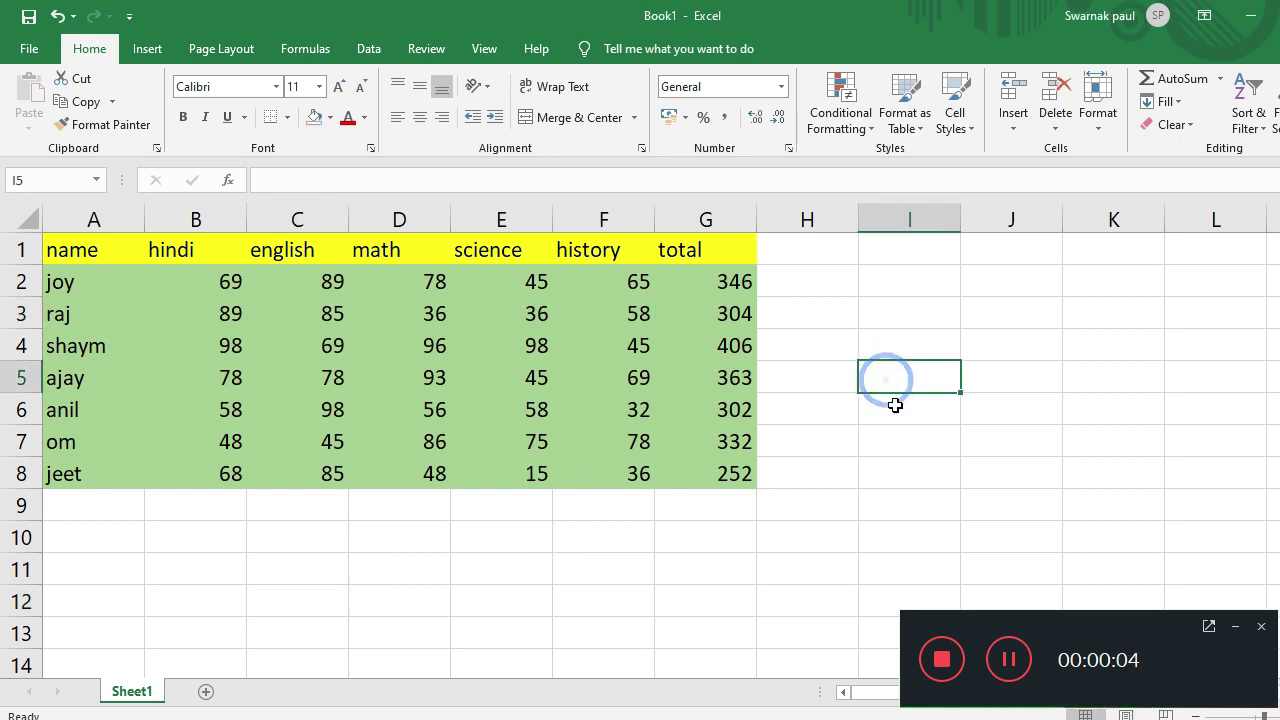
click(854, 450)
click(888, 462)
click(896, 515)
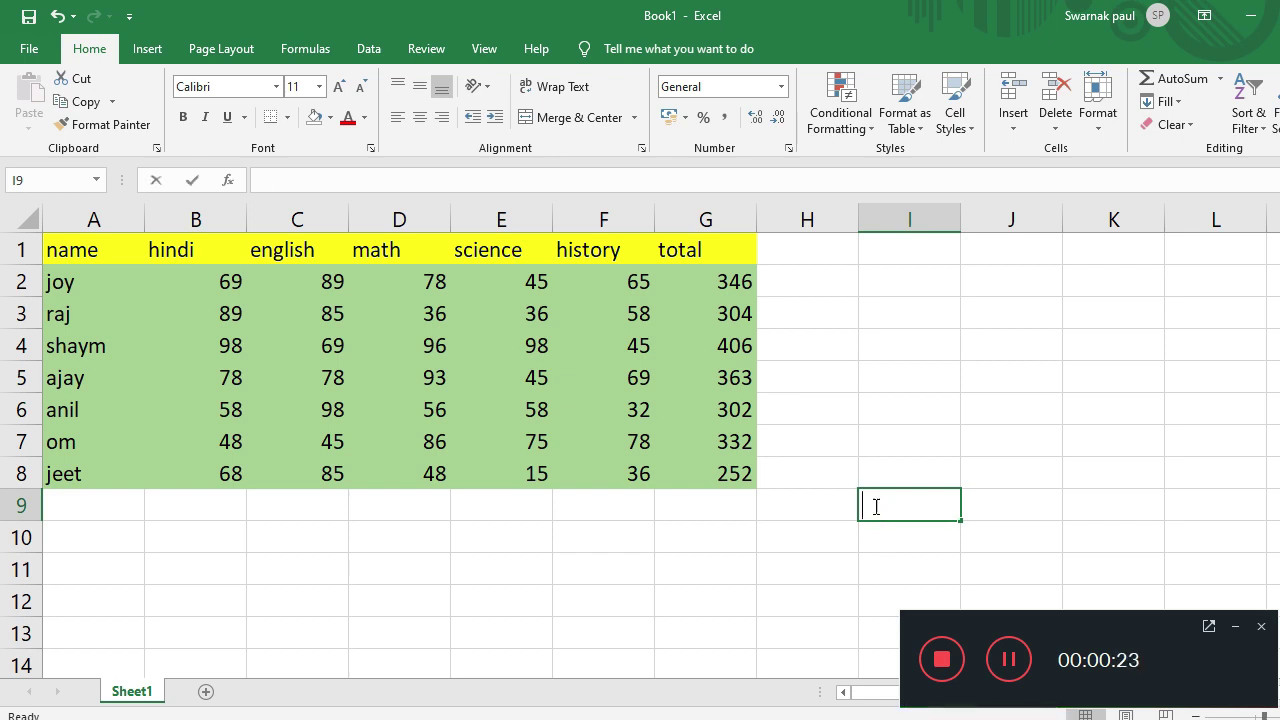
text(=hl)
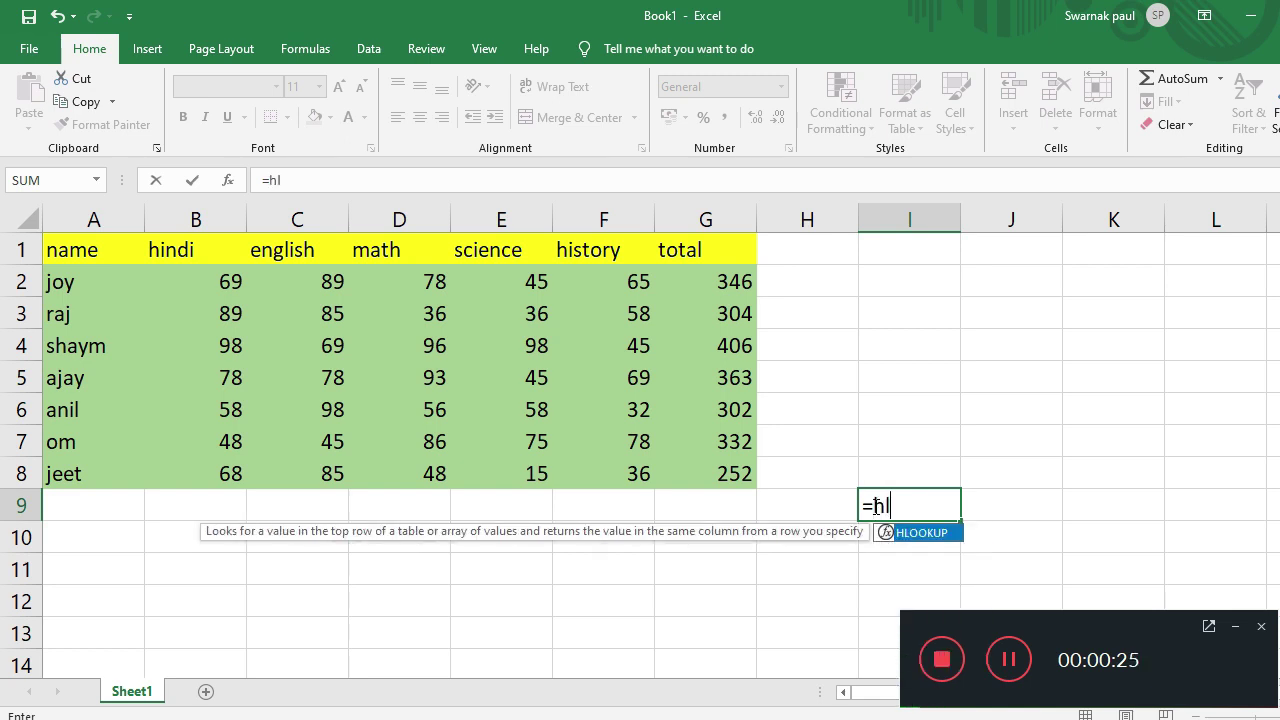
text(ookup)
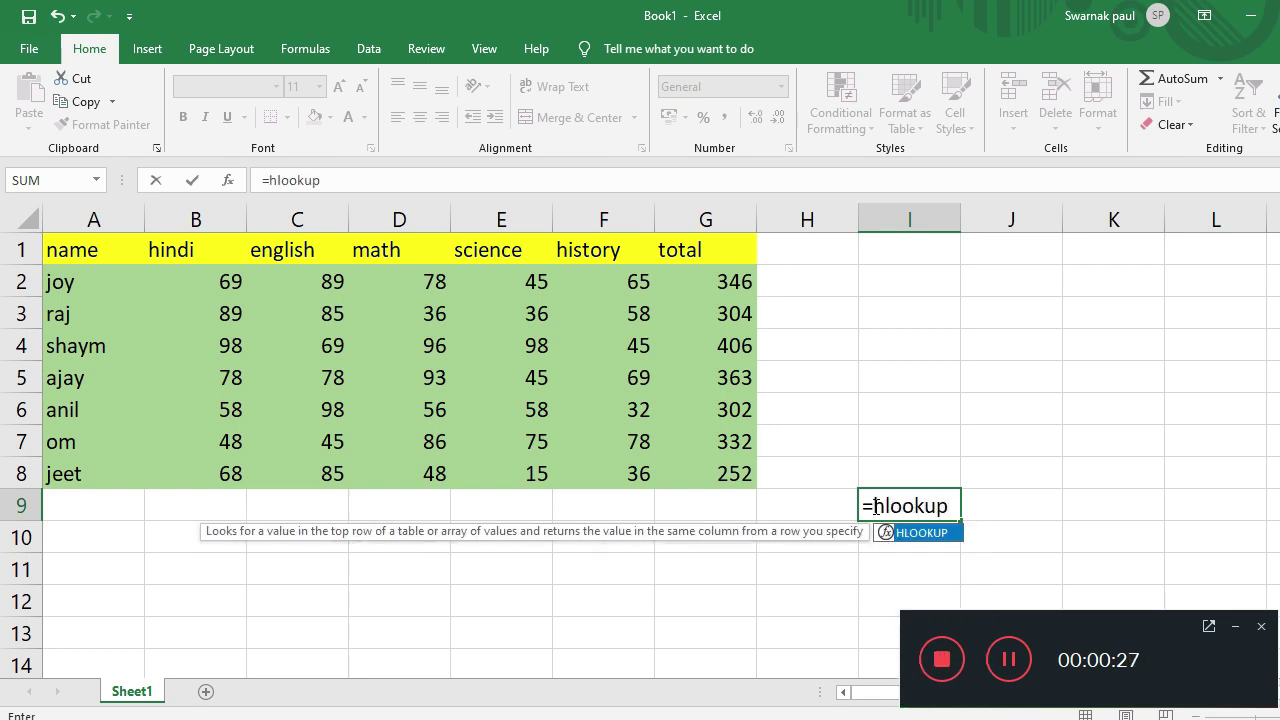
text(()
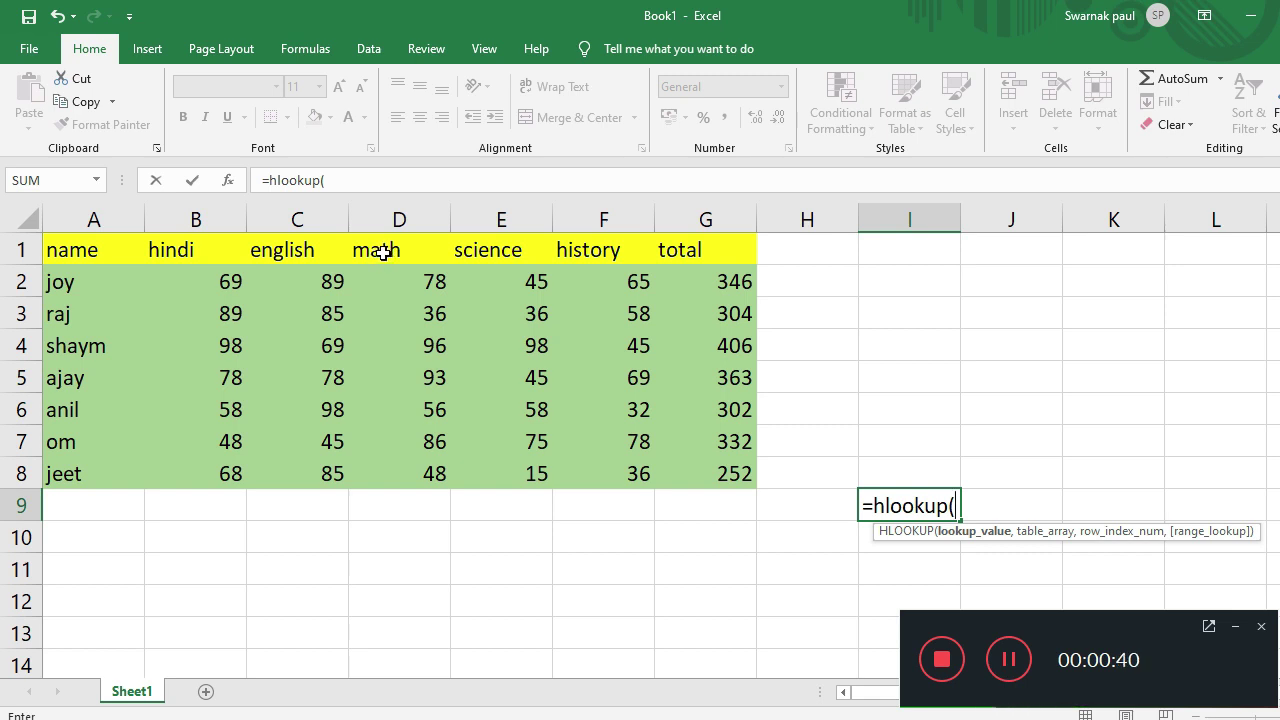
click(389, 255)
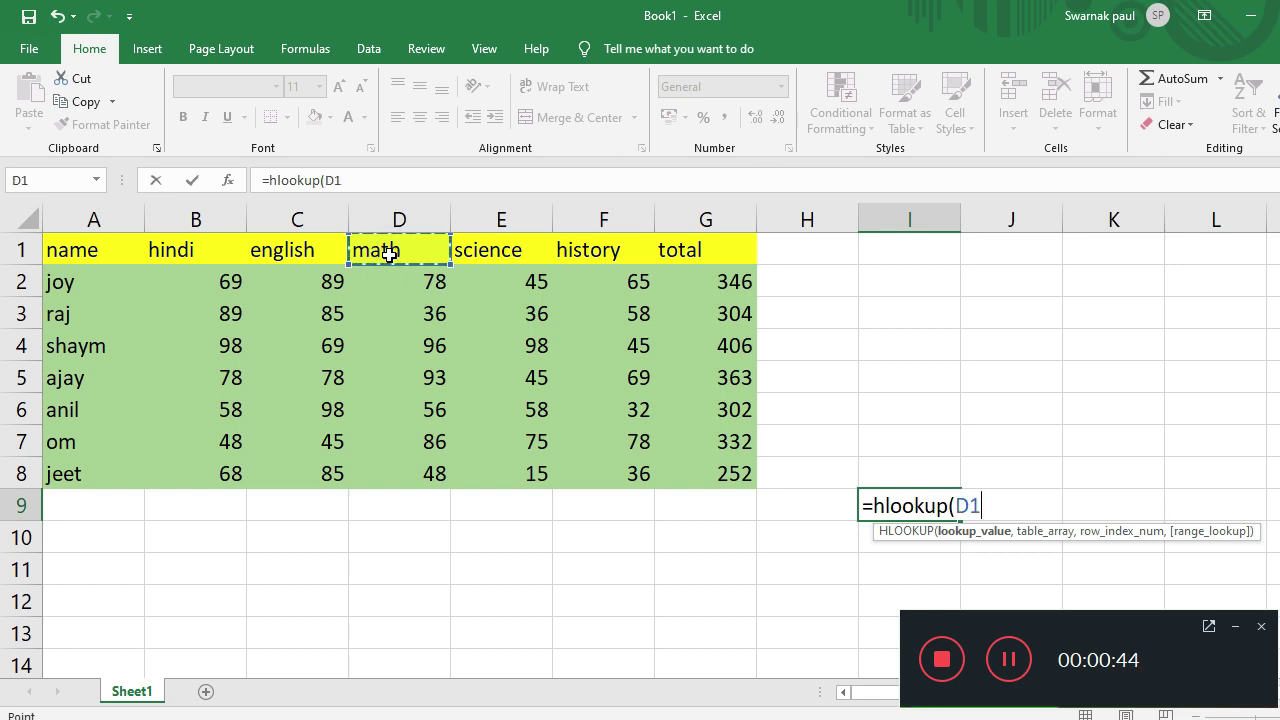
text(,)
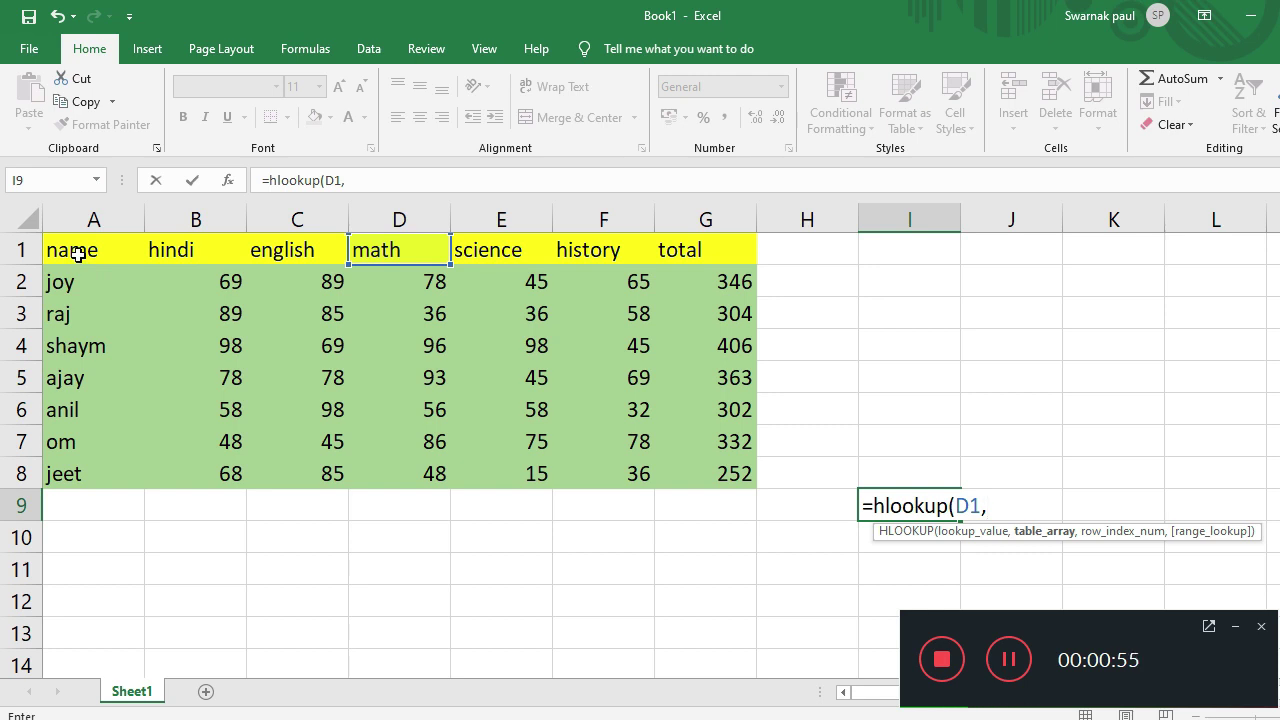
- Finish I9 as =HLOOKUP(D1,A1:G8,5,0) so it returns the math score 93
drag(77, 255, 681, 471)
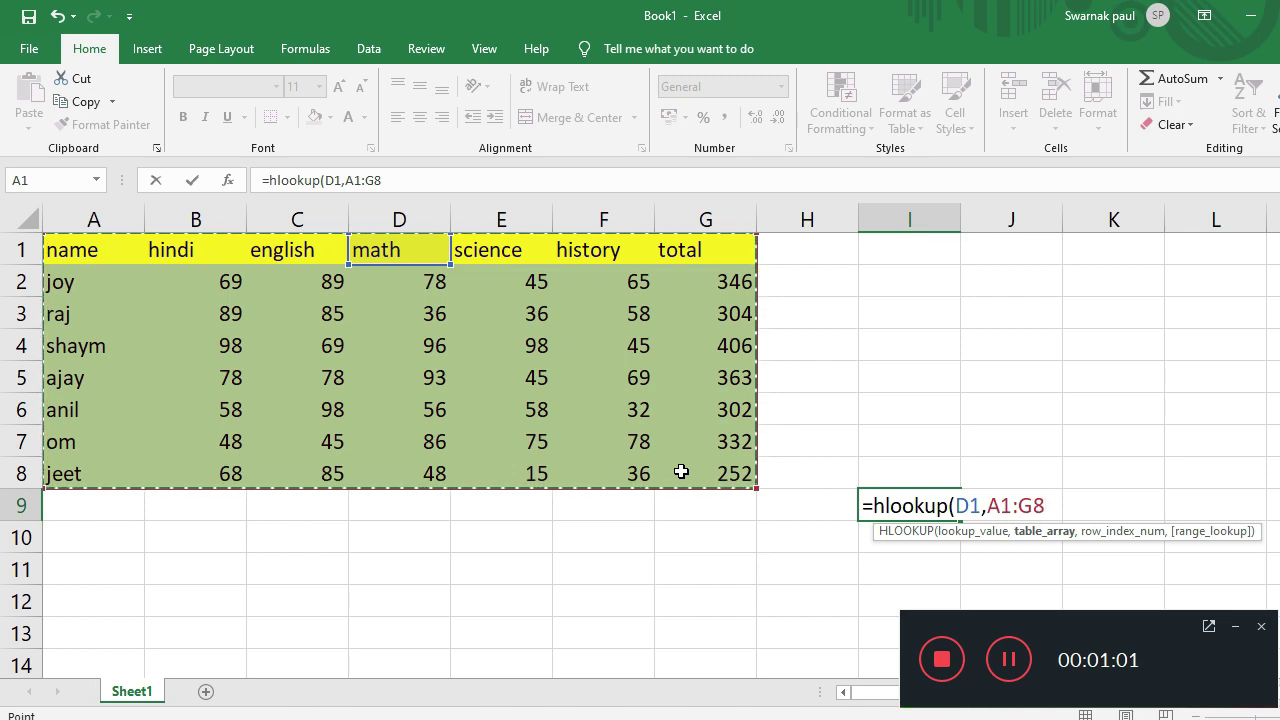
text(,5)
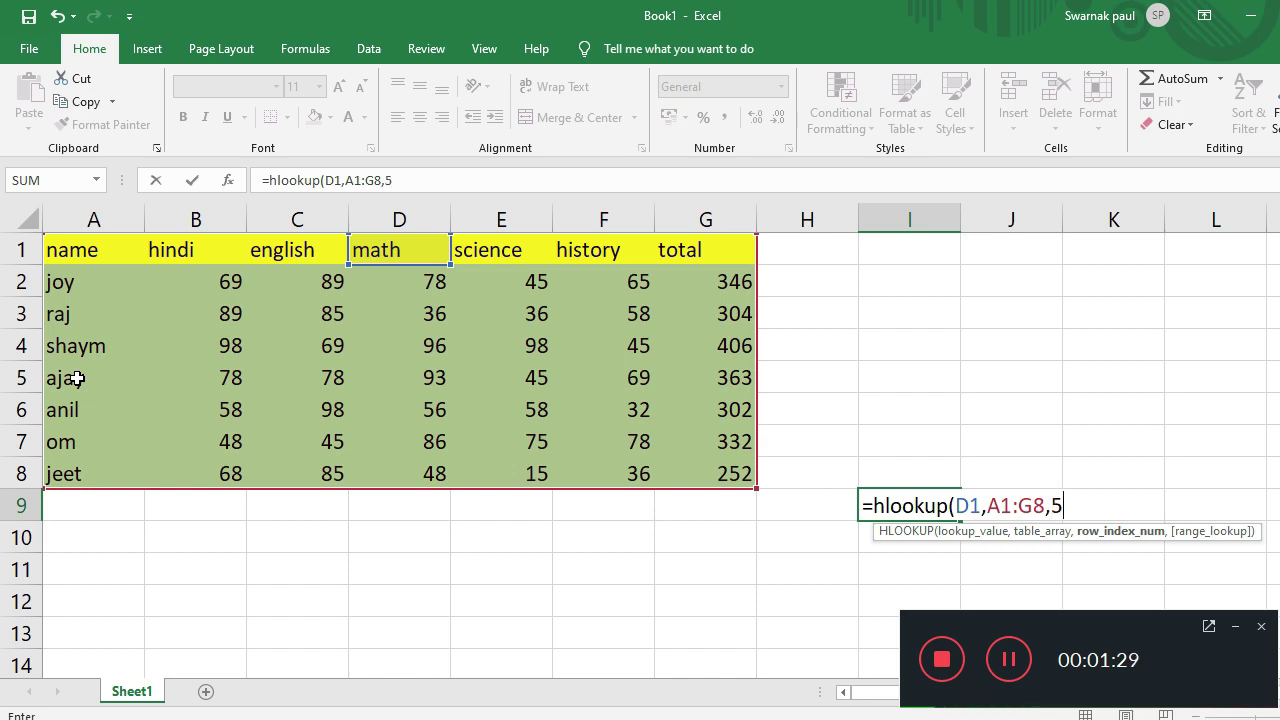
text(,0)
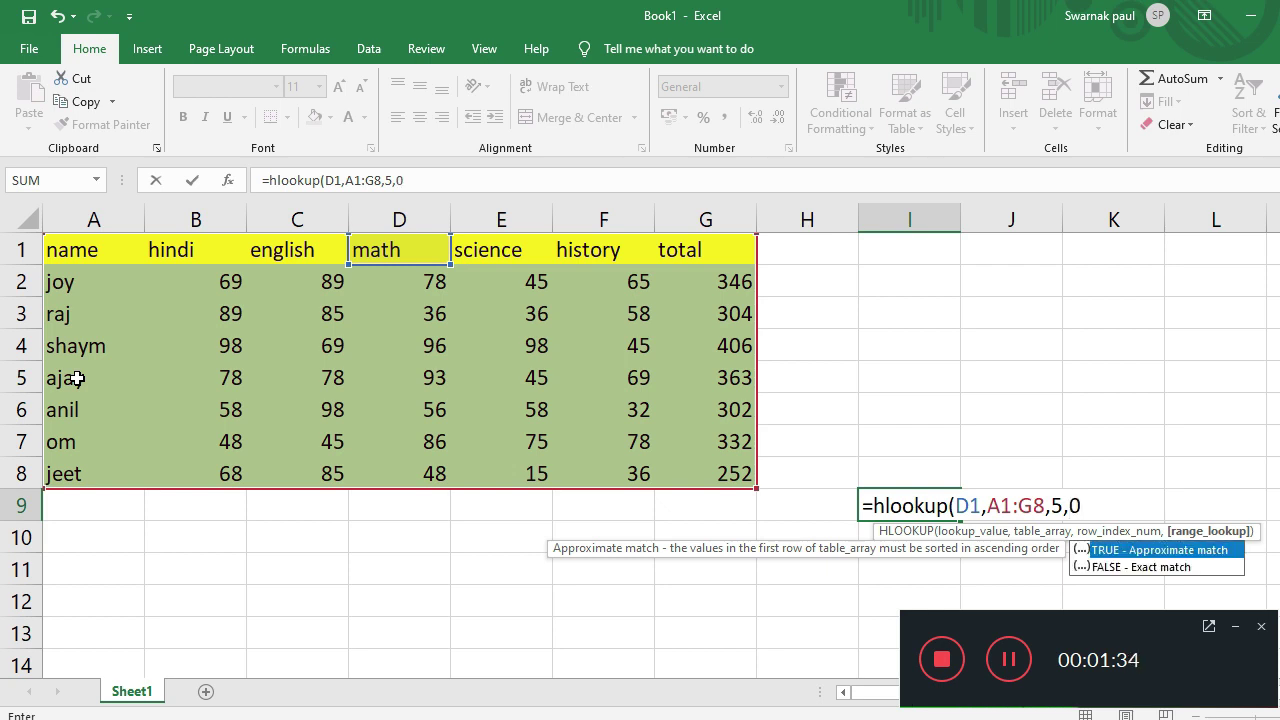
text())
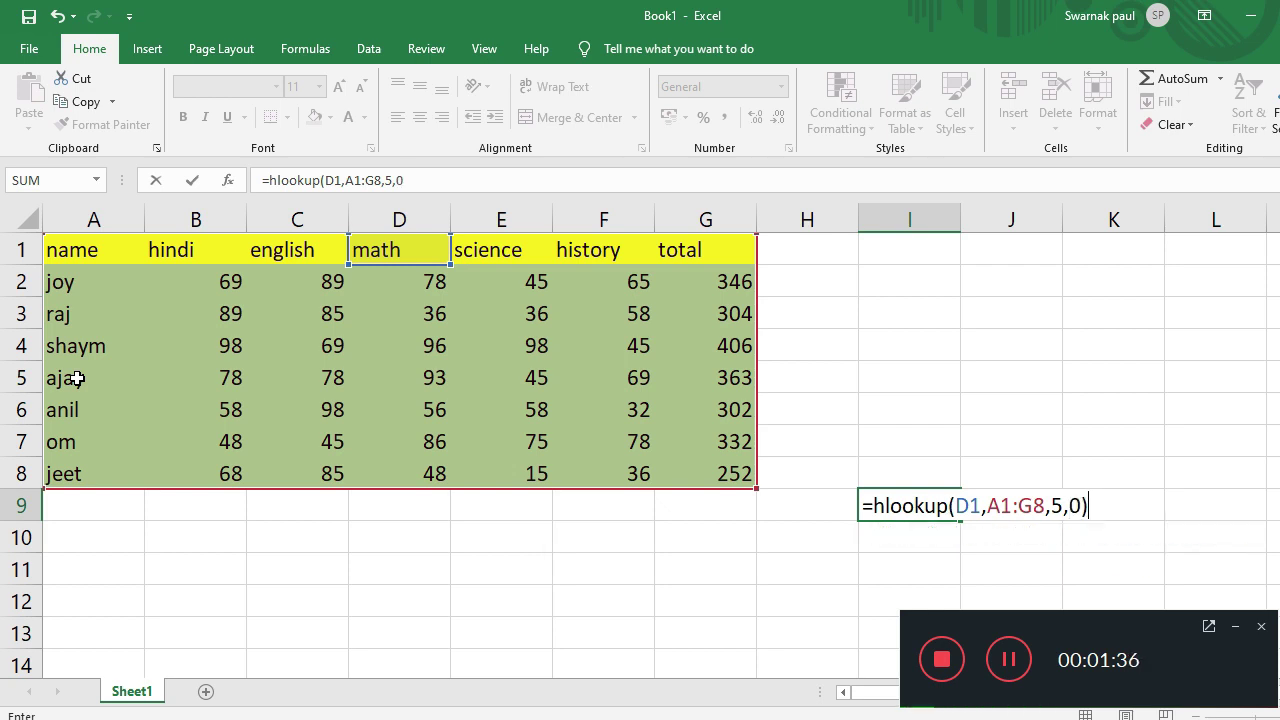
key(Return)
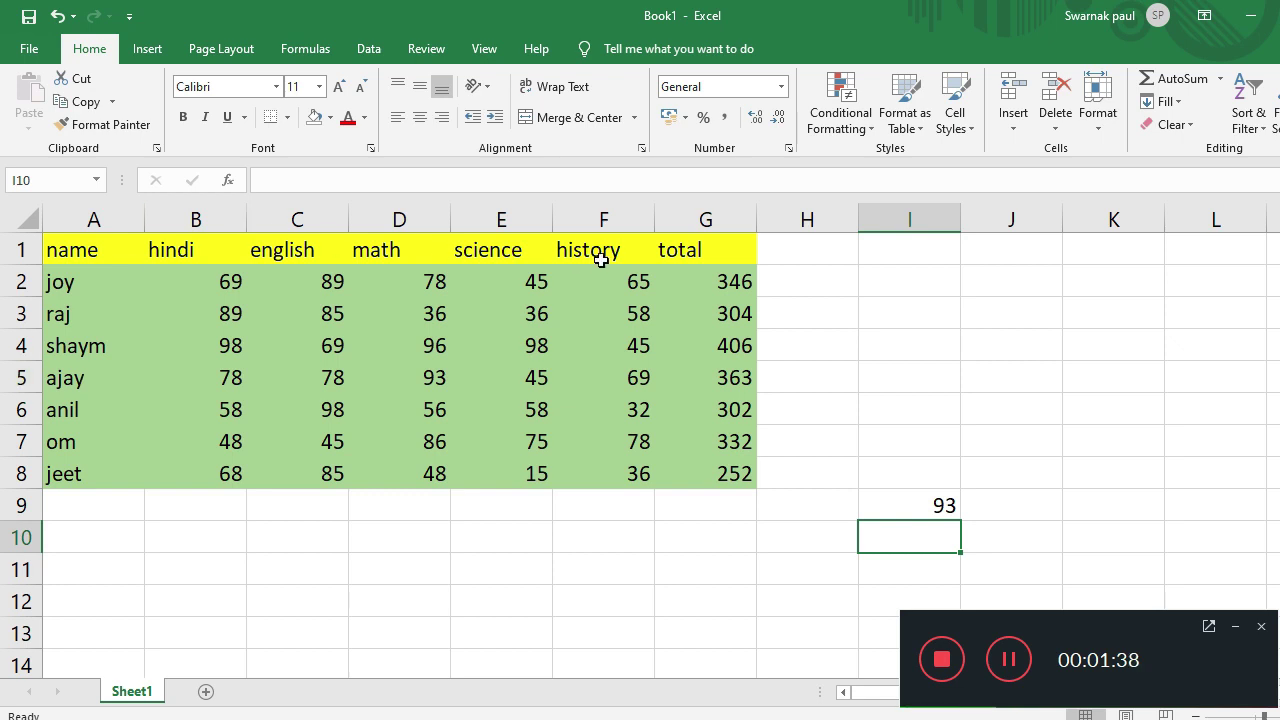
- Trace I9's lookup by counting across the headers and down the math column to row 5
click(900, 507)
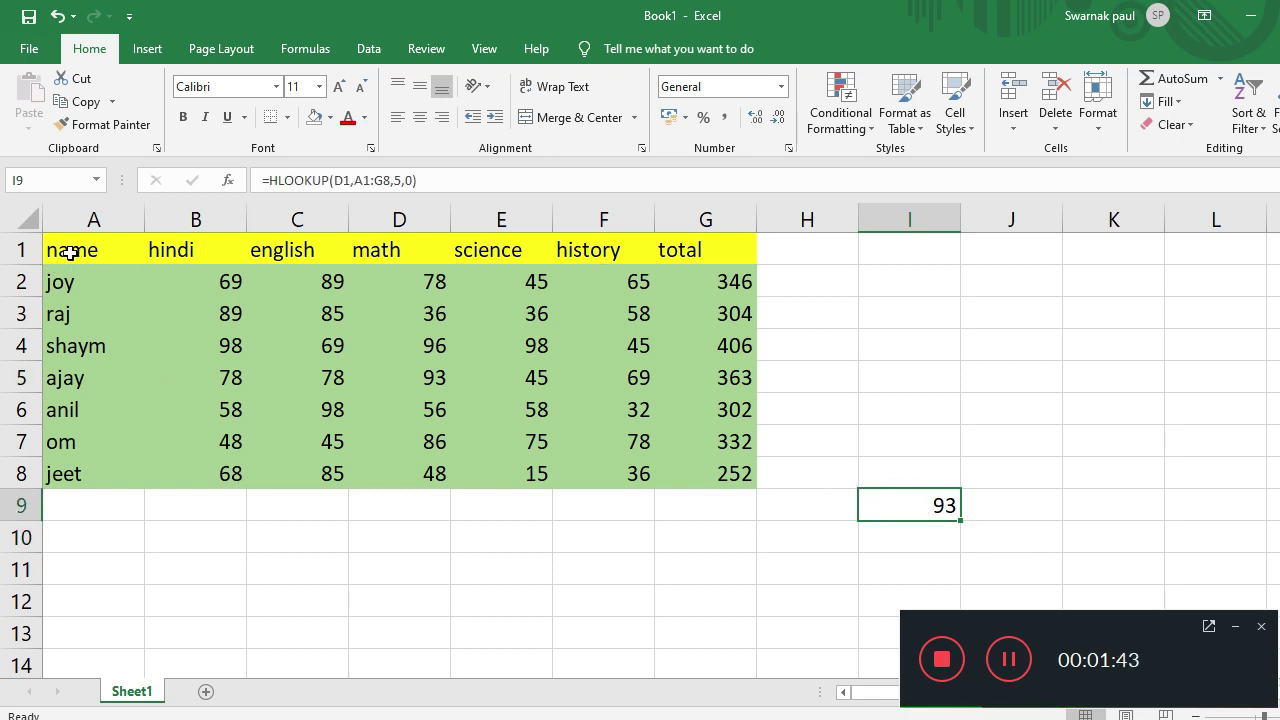
drag(70, 253, 546, 207)
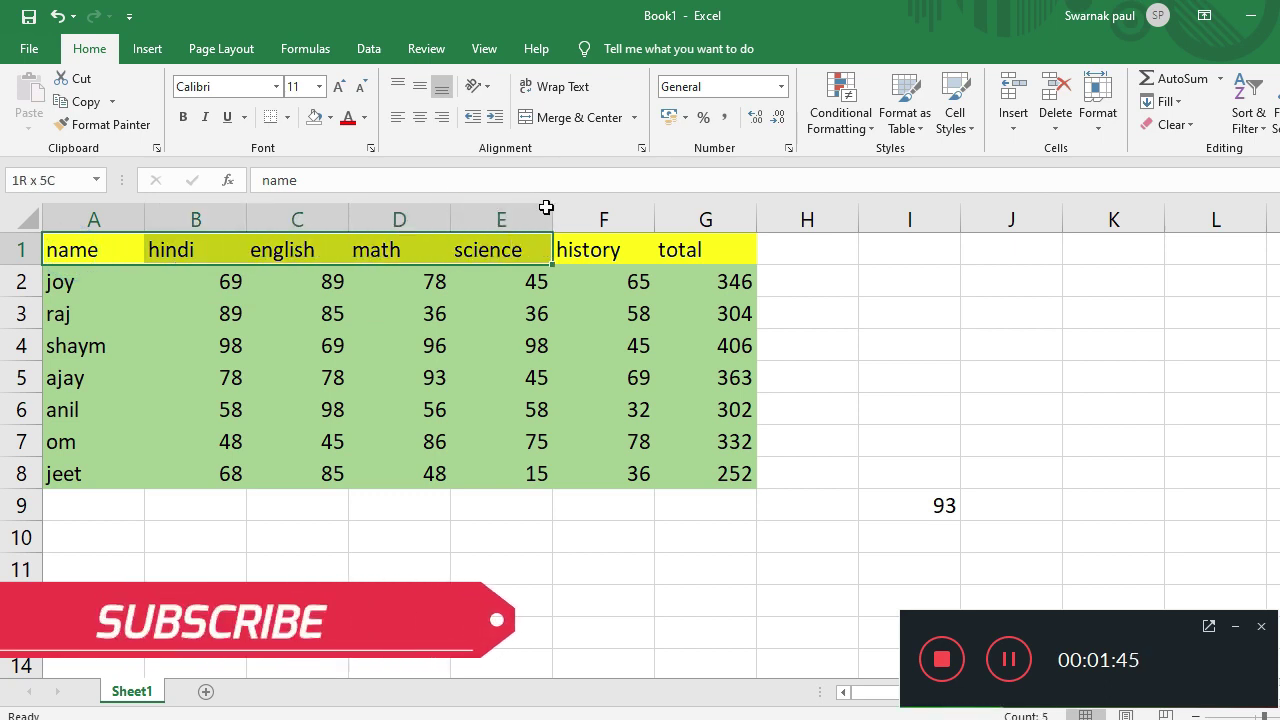
drag(500, 251, 531, 424)
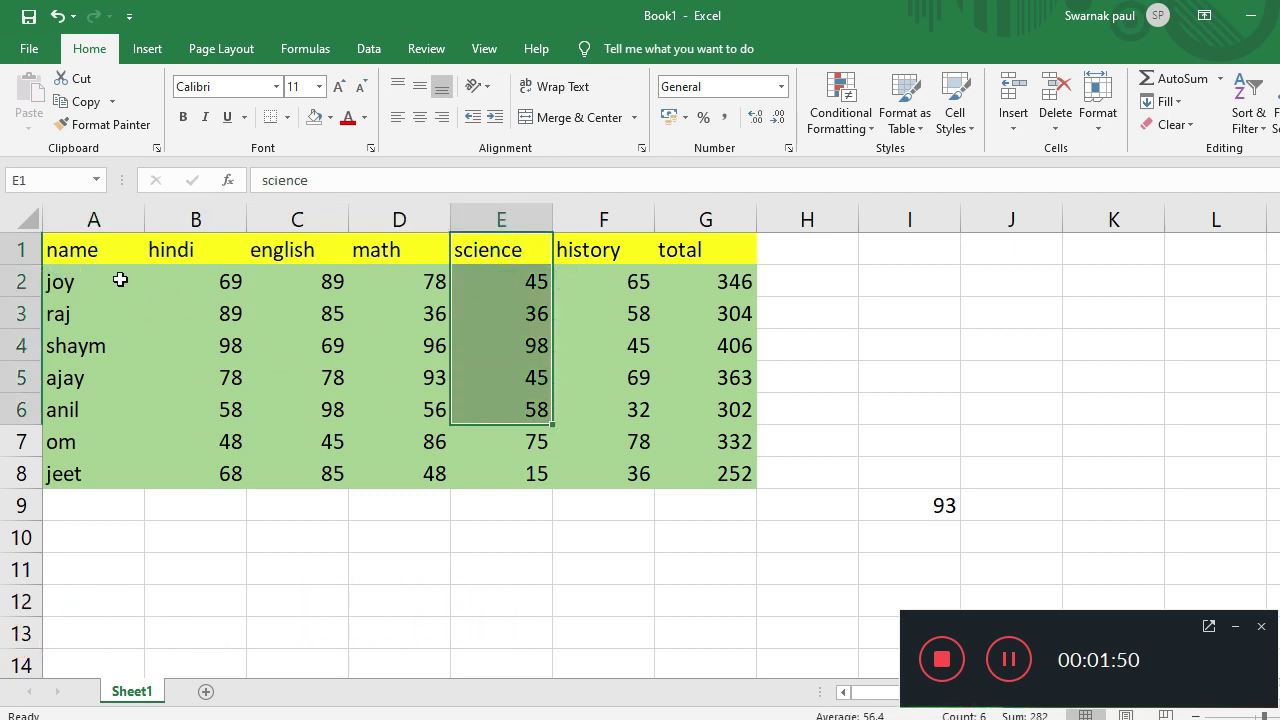
mouse_move(86, 251)
mouse_down()
mouse_move(398, 235)
mouse_move(390, 254)
mouse_up()
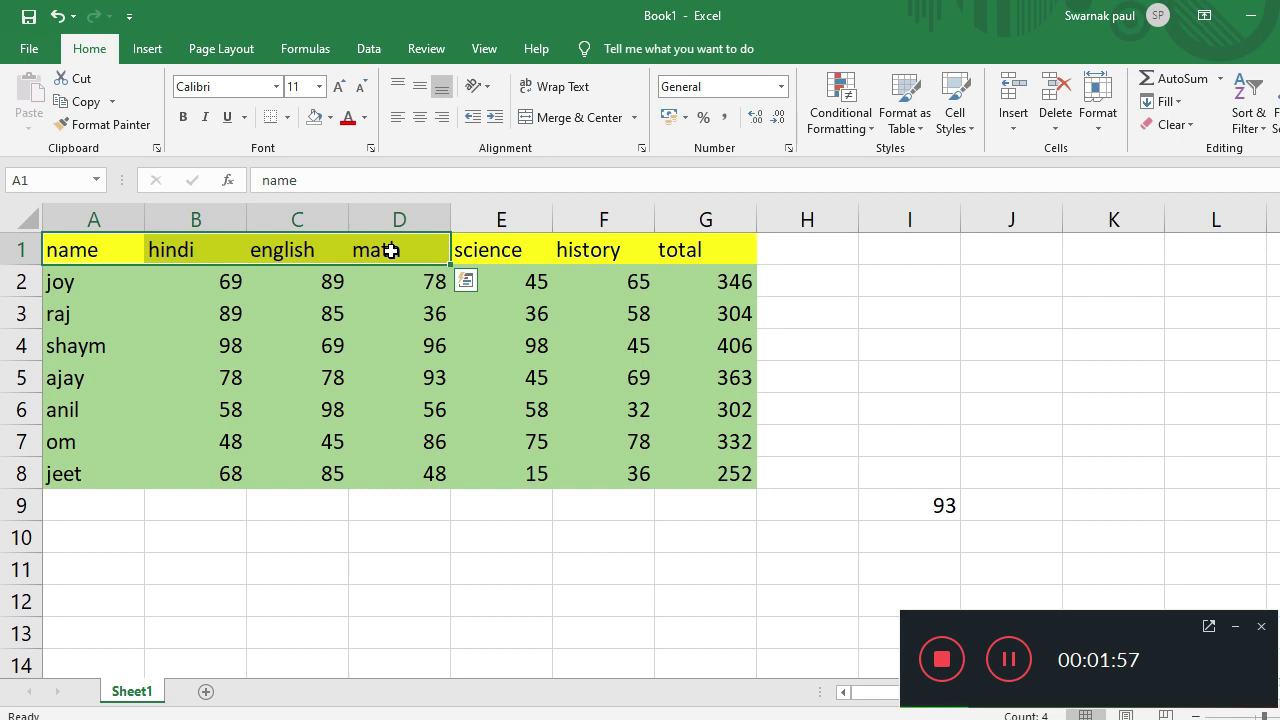
drag(390, 251, 425, 385)
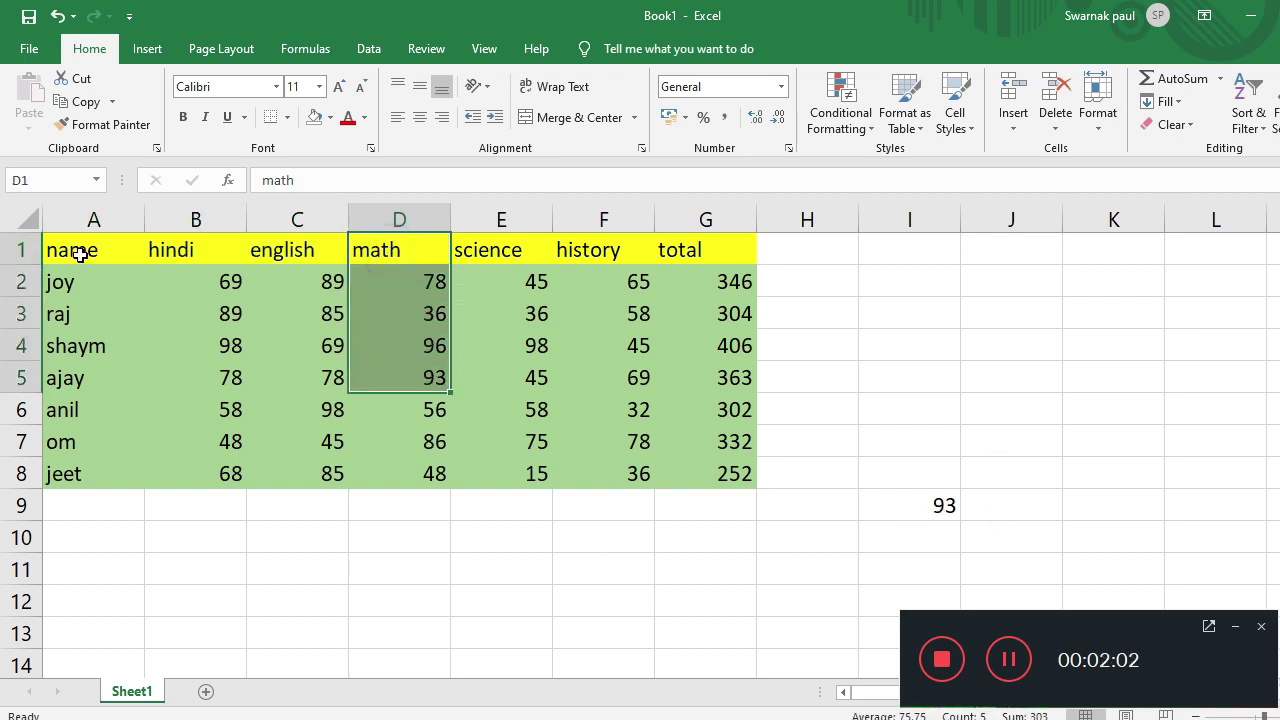
mouse_move(75, 252)
mouse_down()
mouse_move(399, 200)
mouse_move(442, 206)
mouse_up()
drag(413, 252, 423, 430)
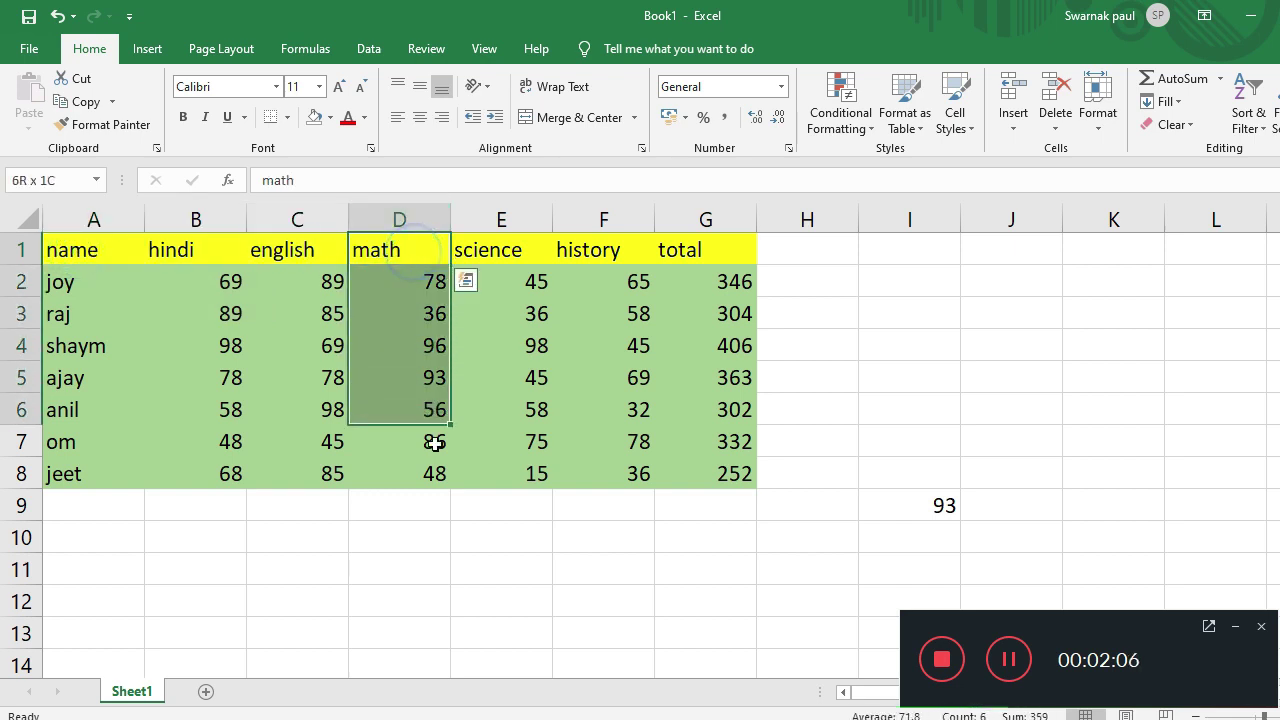
- Re-open I9's formula, recommit it unchanged, and select G11
double_click(934, 509)
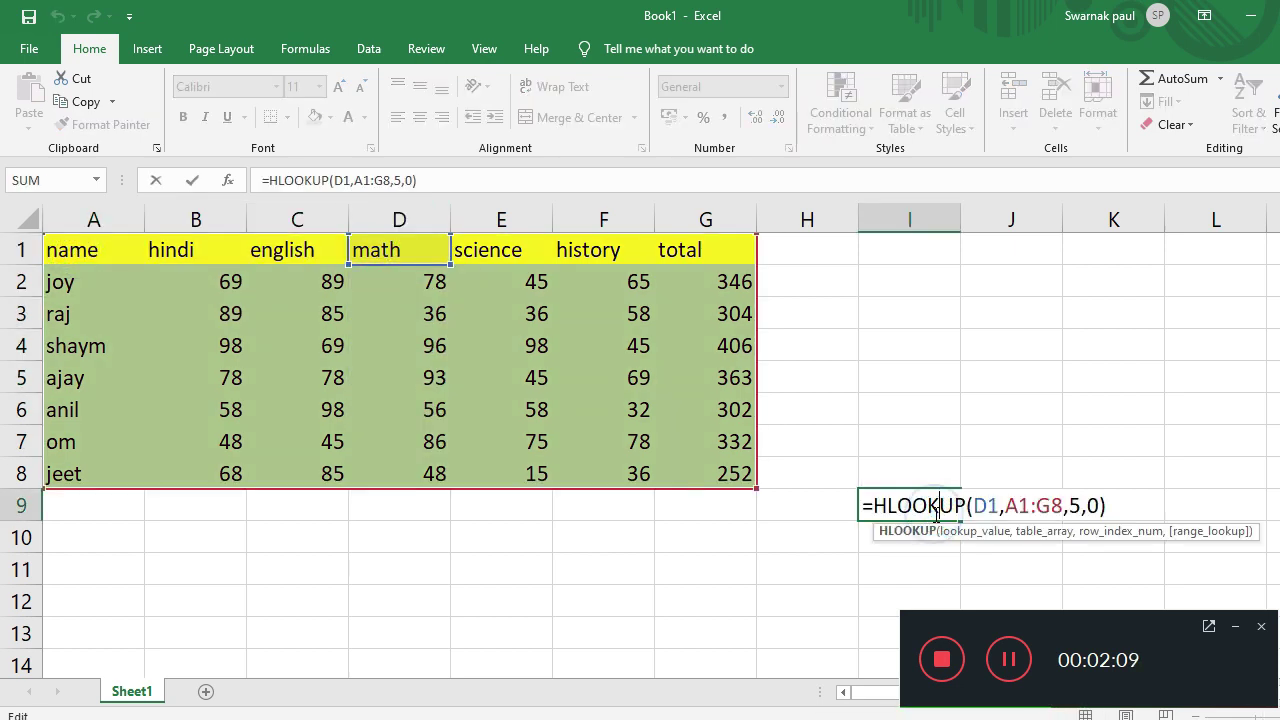
click(912, 565)
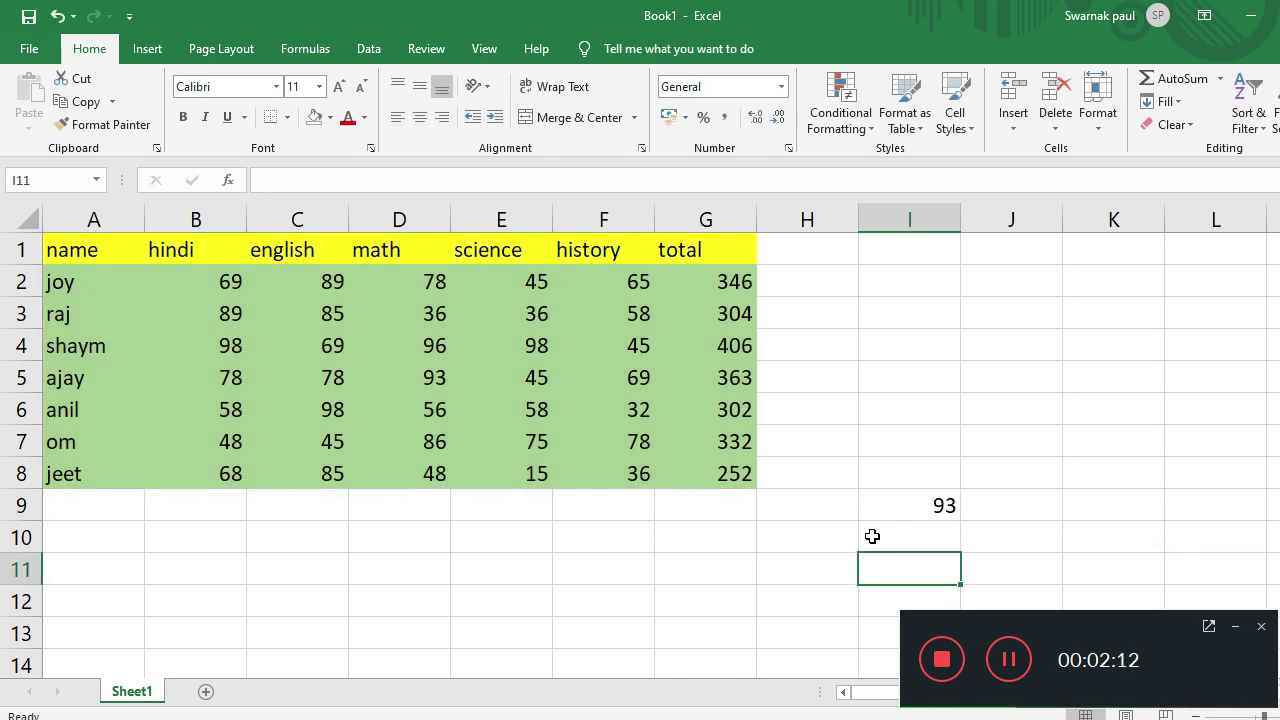
click(690, 574)
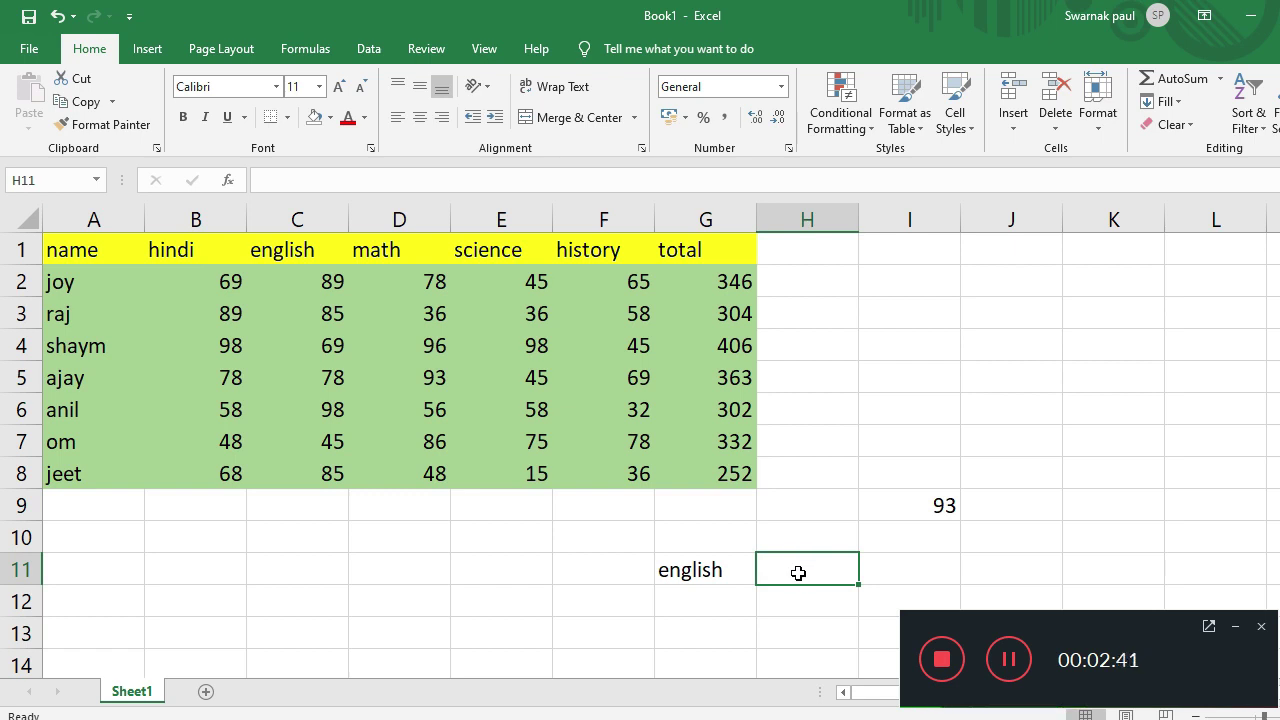
- Enter =hlookup(G11,A1:G8,6,0) in H11, returning the english score 98
text(=hlook)
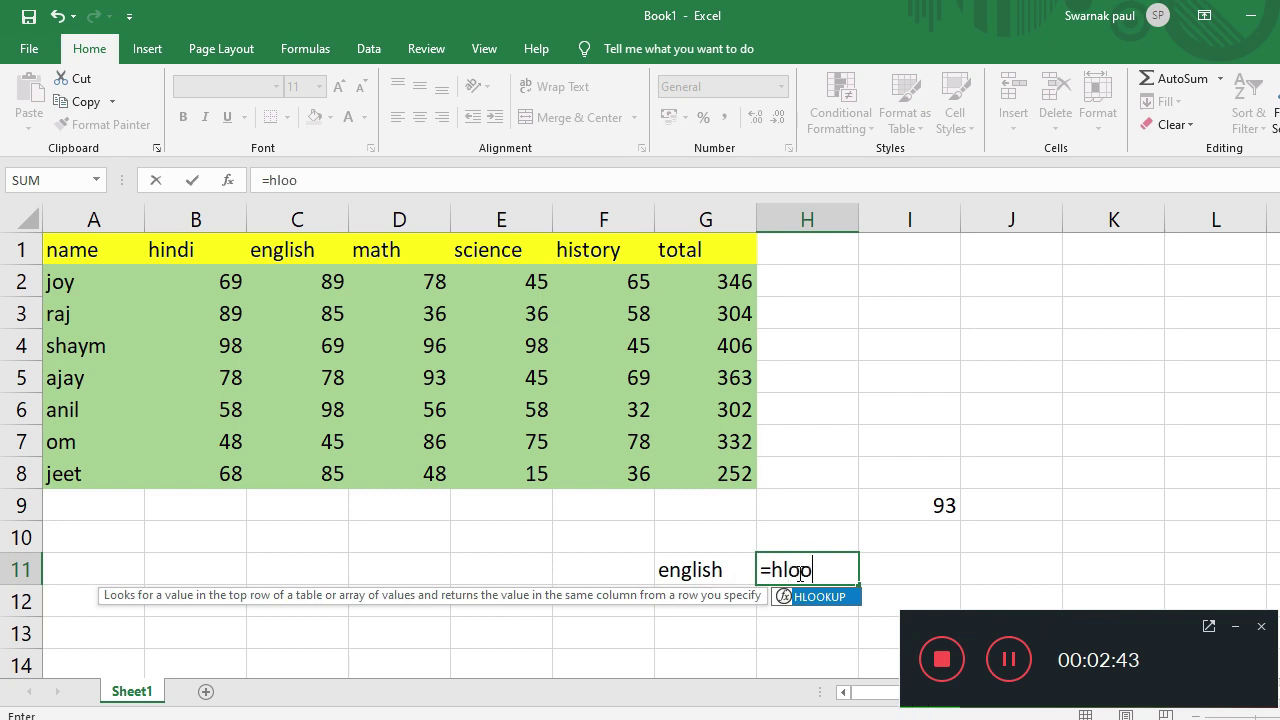
text(up()
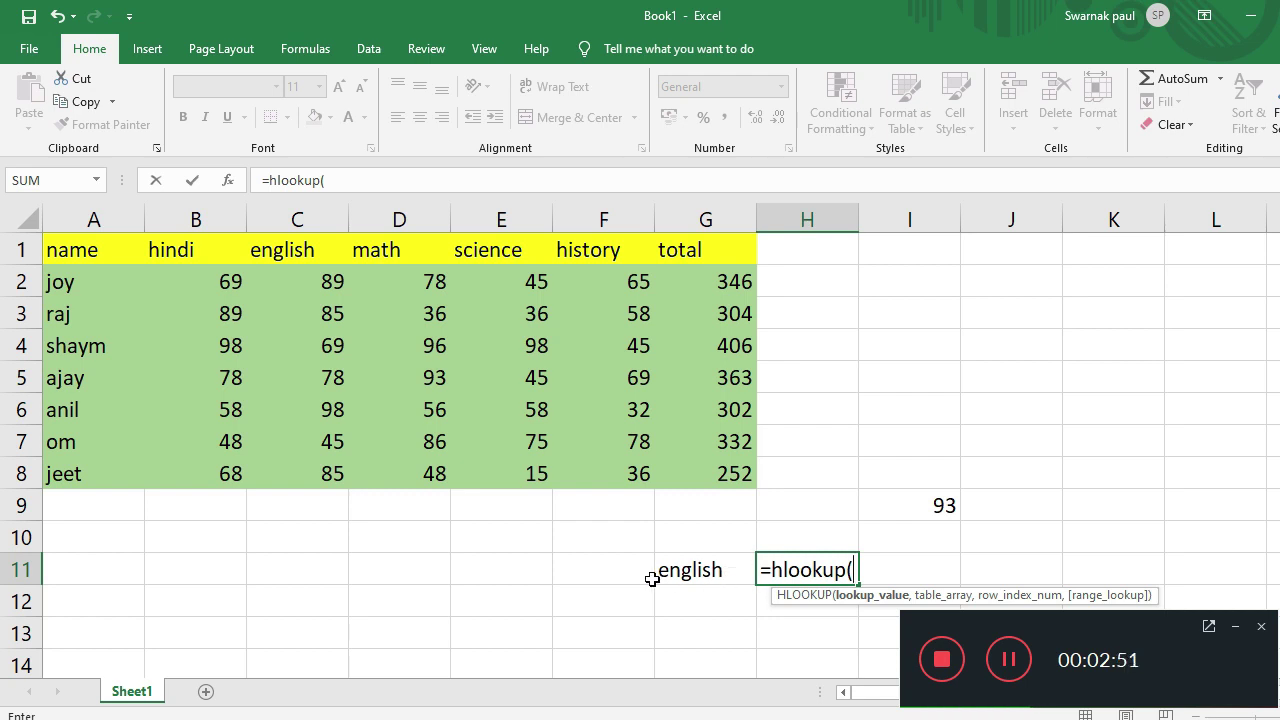
click(690, 572)
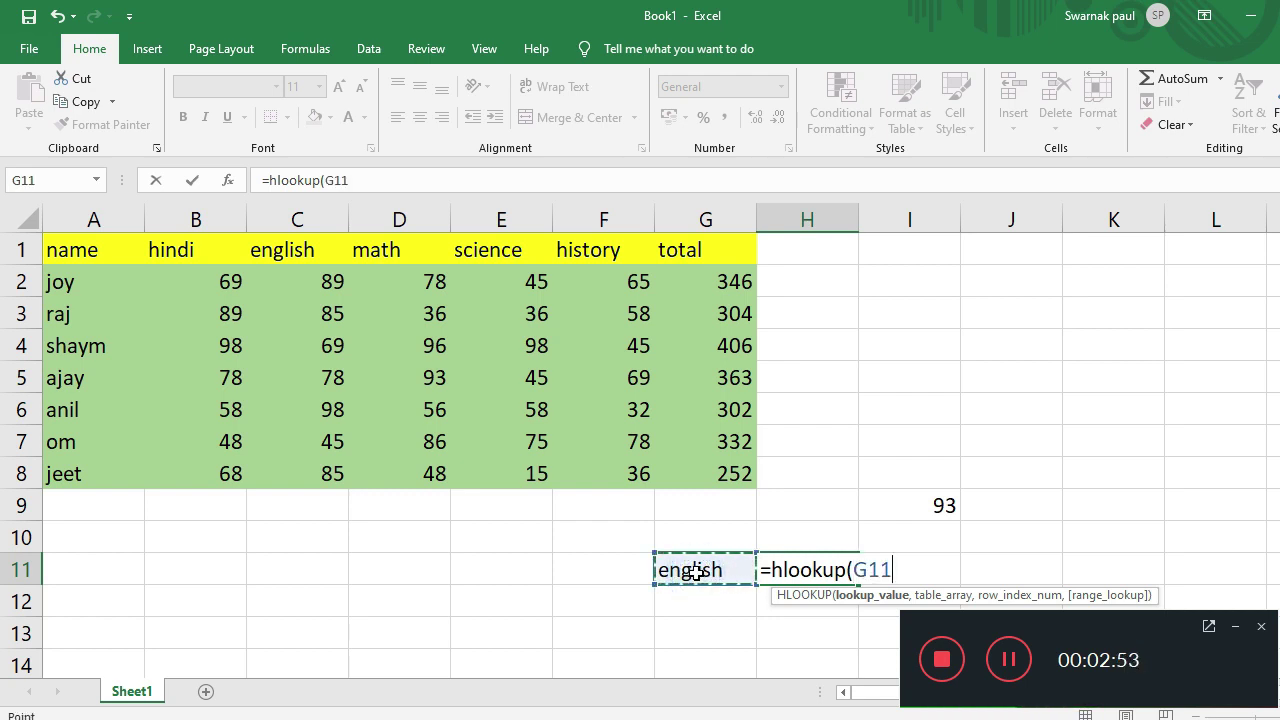
text(,)
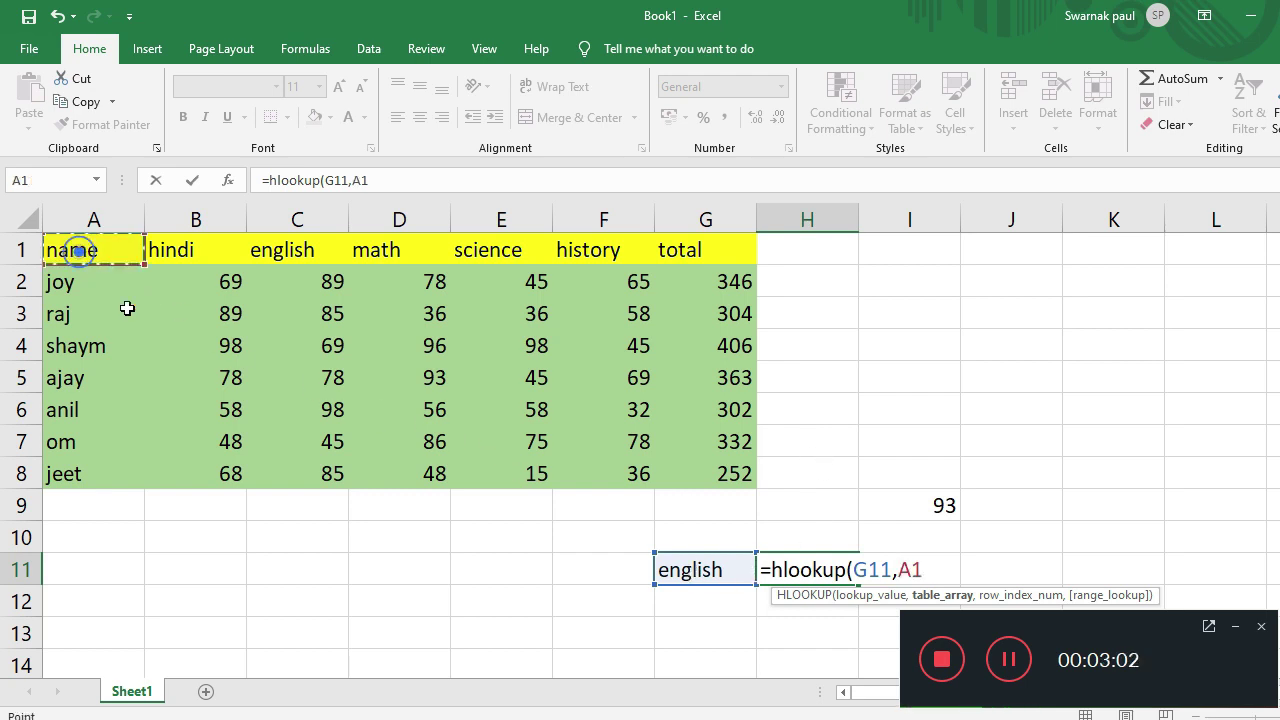
drag(79, 253, 700, 470)
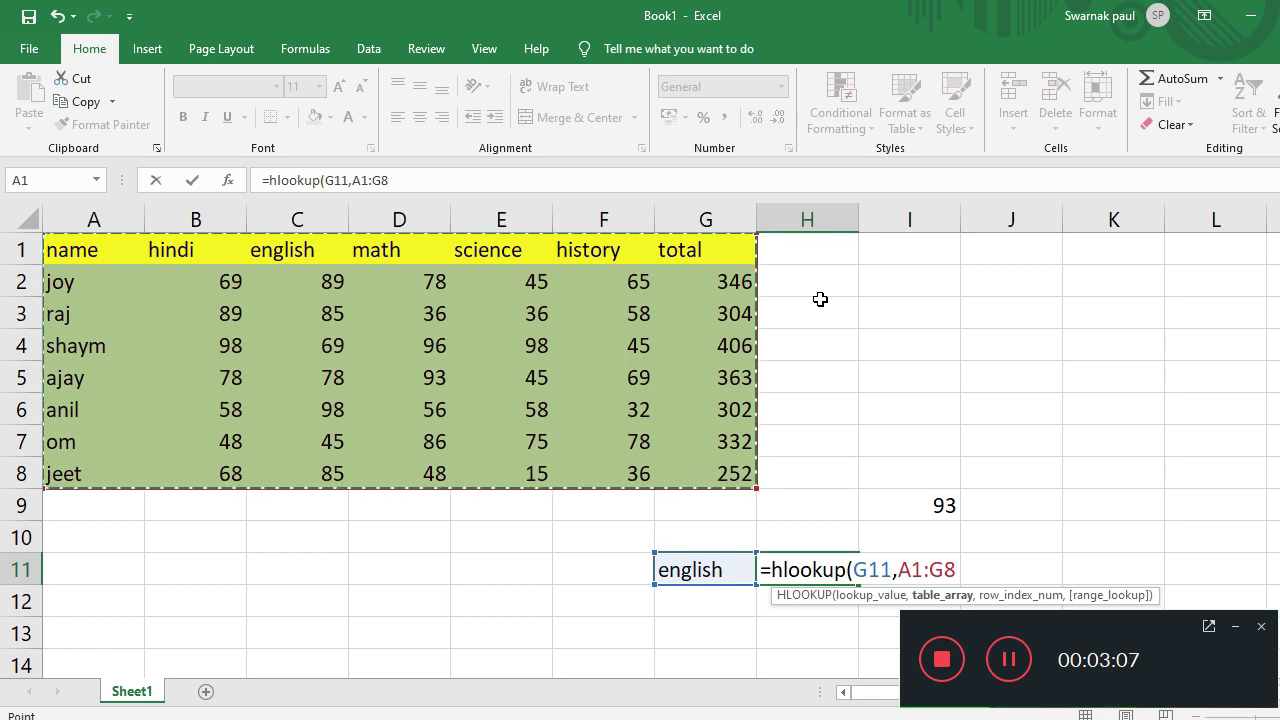
text(,)
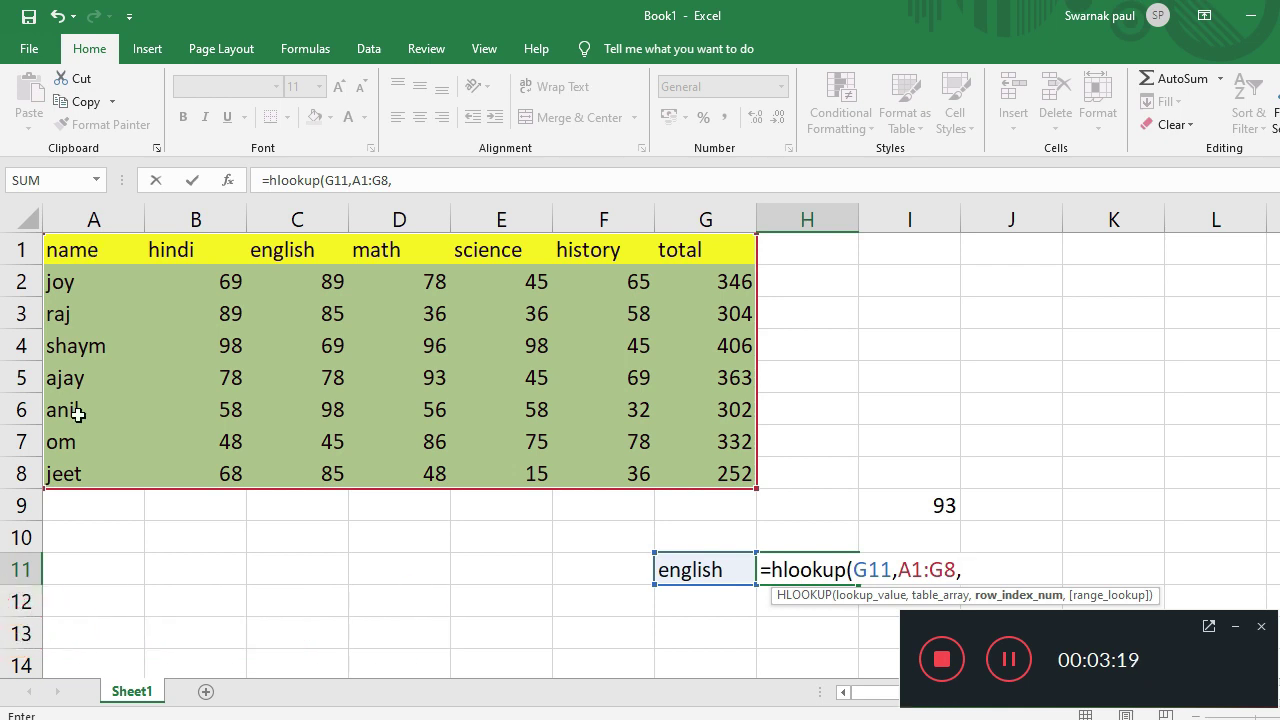
text(6)
text(,0)
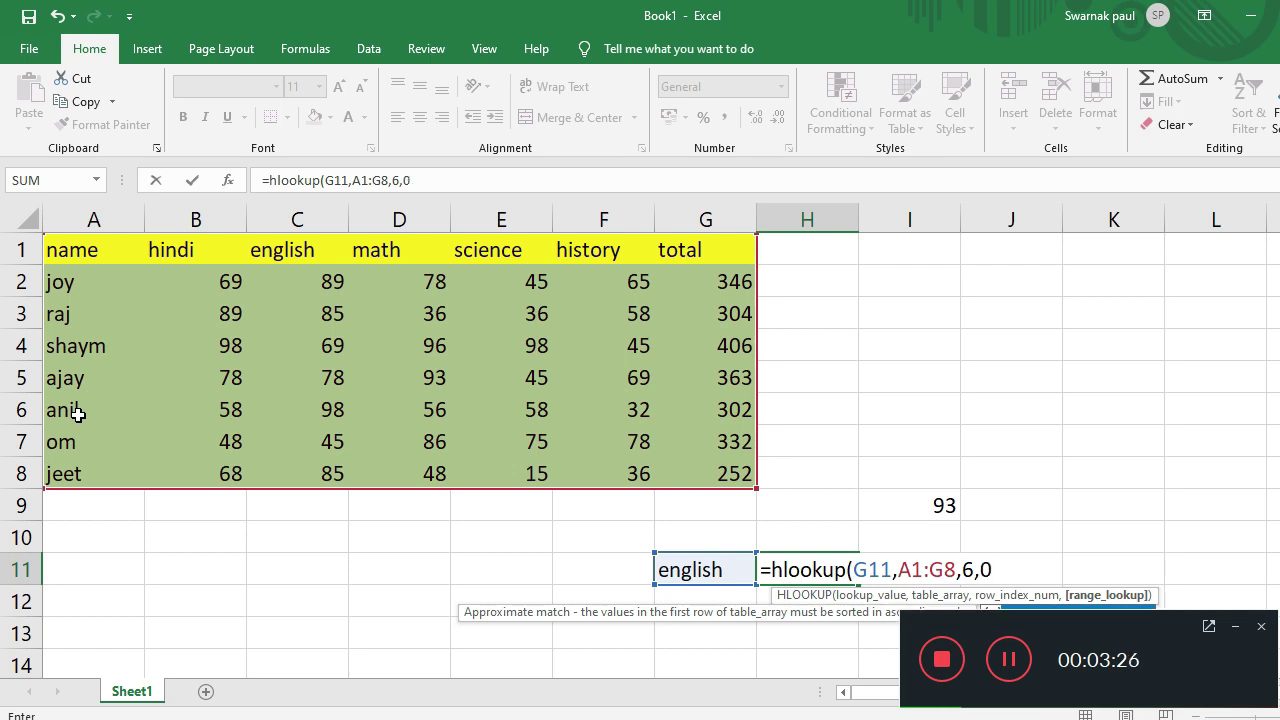
text())
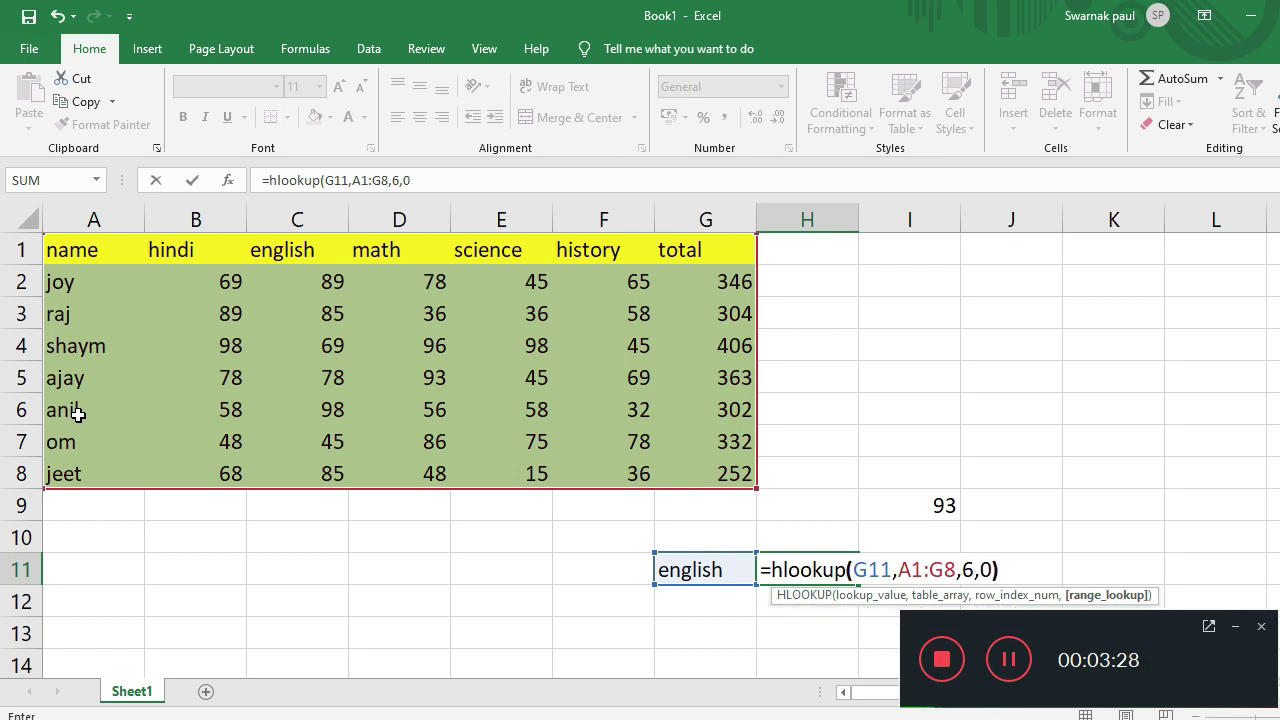
key(Return)
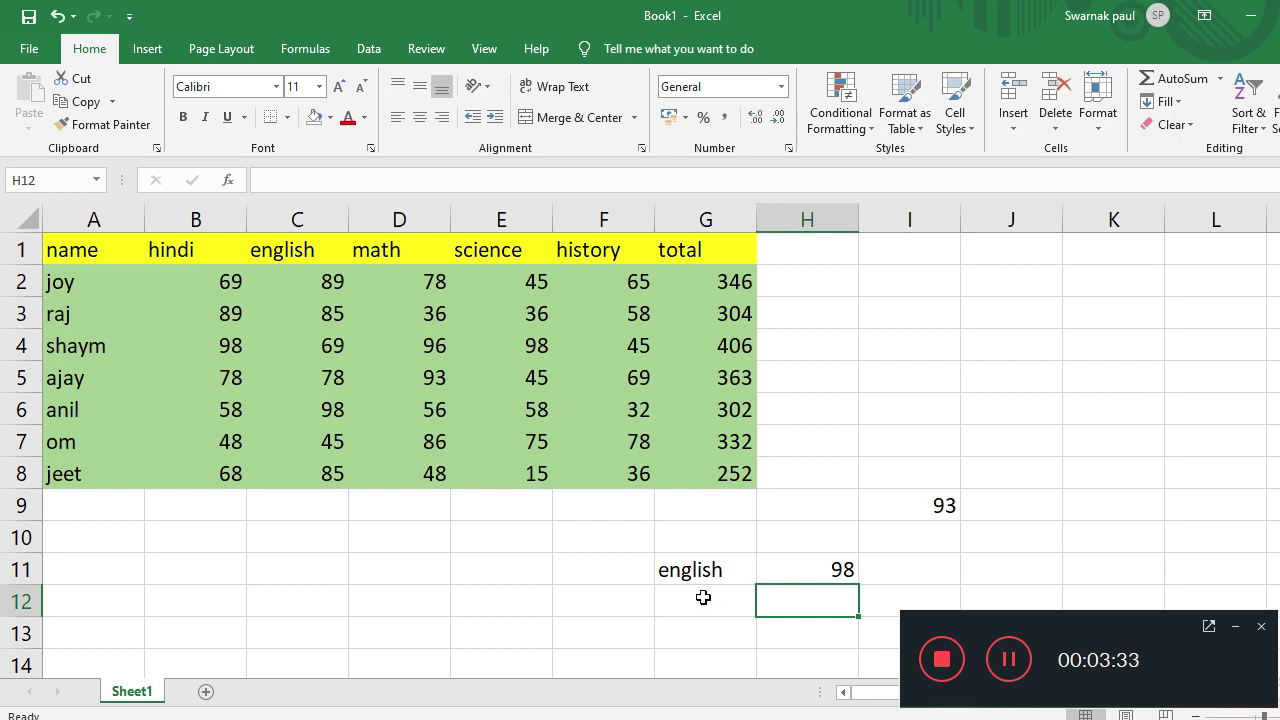
- Replace G11's subject with math so H11's lookup recalculates to 56
click(703, 572)
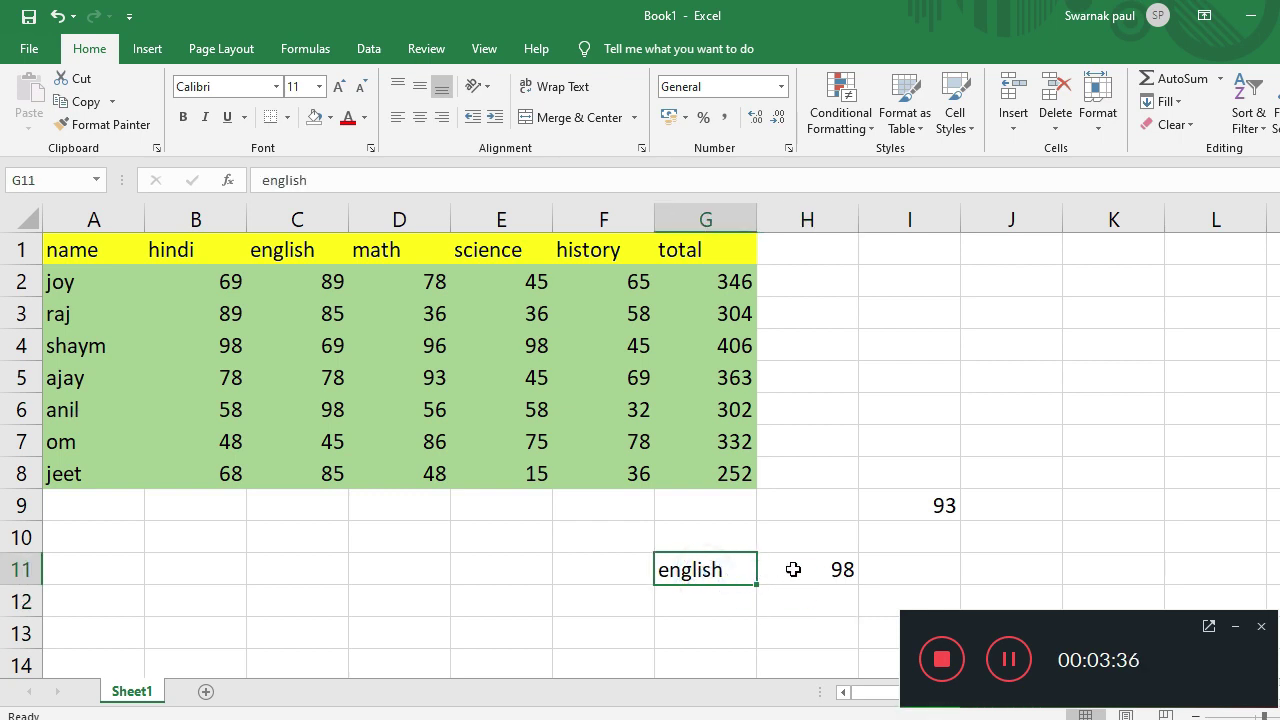
click(798, 577)
click(700, 584)
key(BackSpace)
text(m)
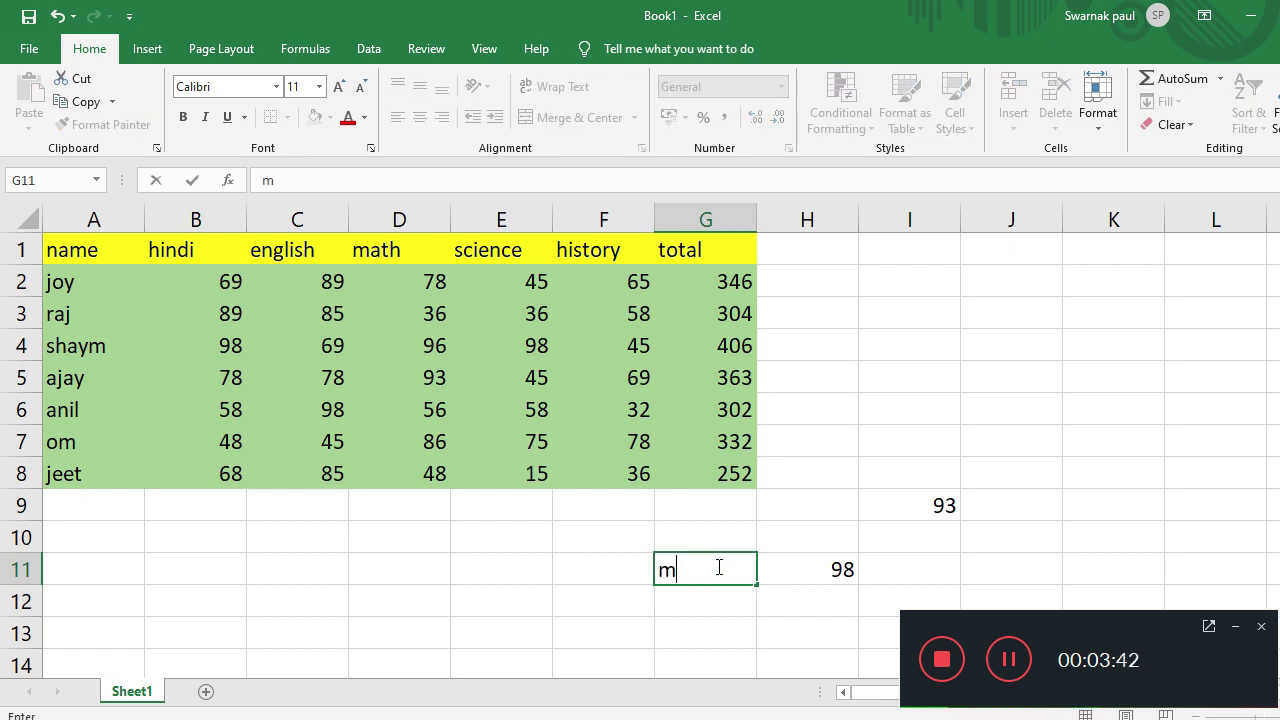
text(ath)
key(Return)
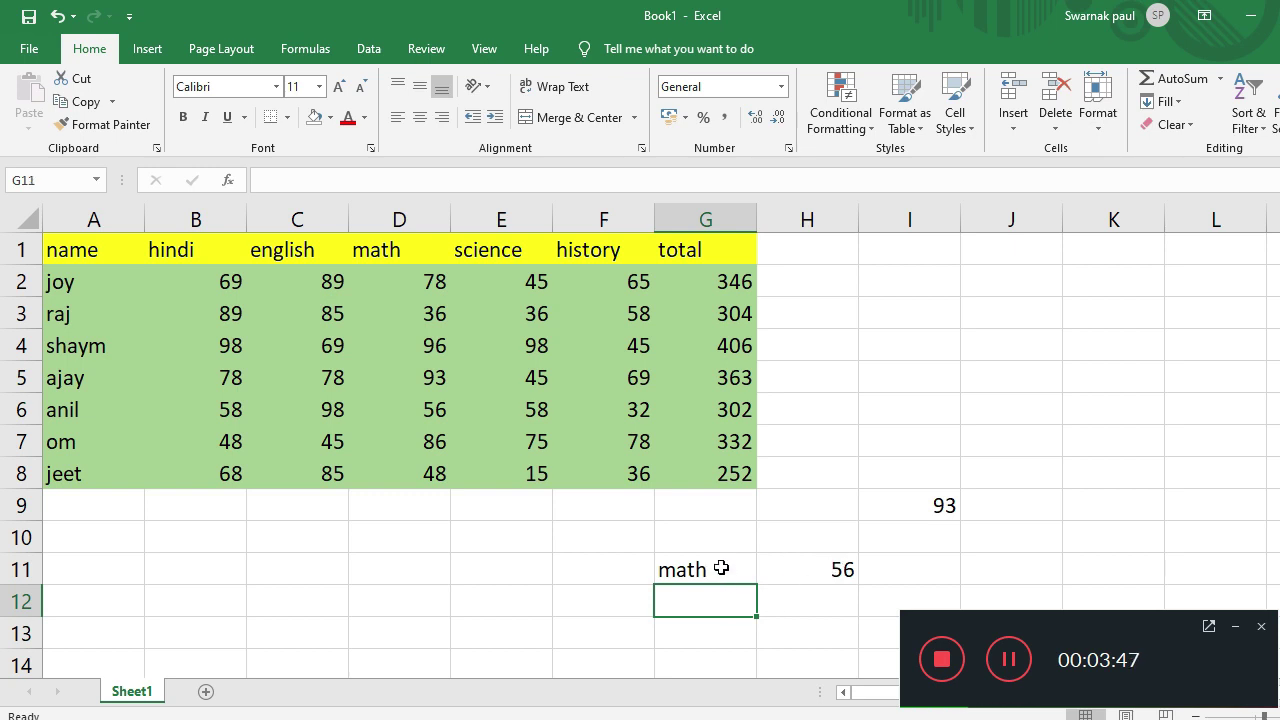
click(721, 568)
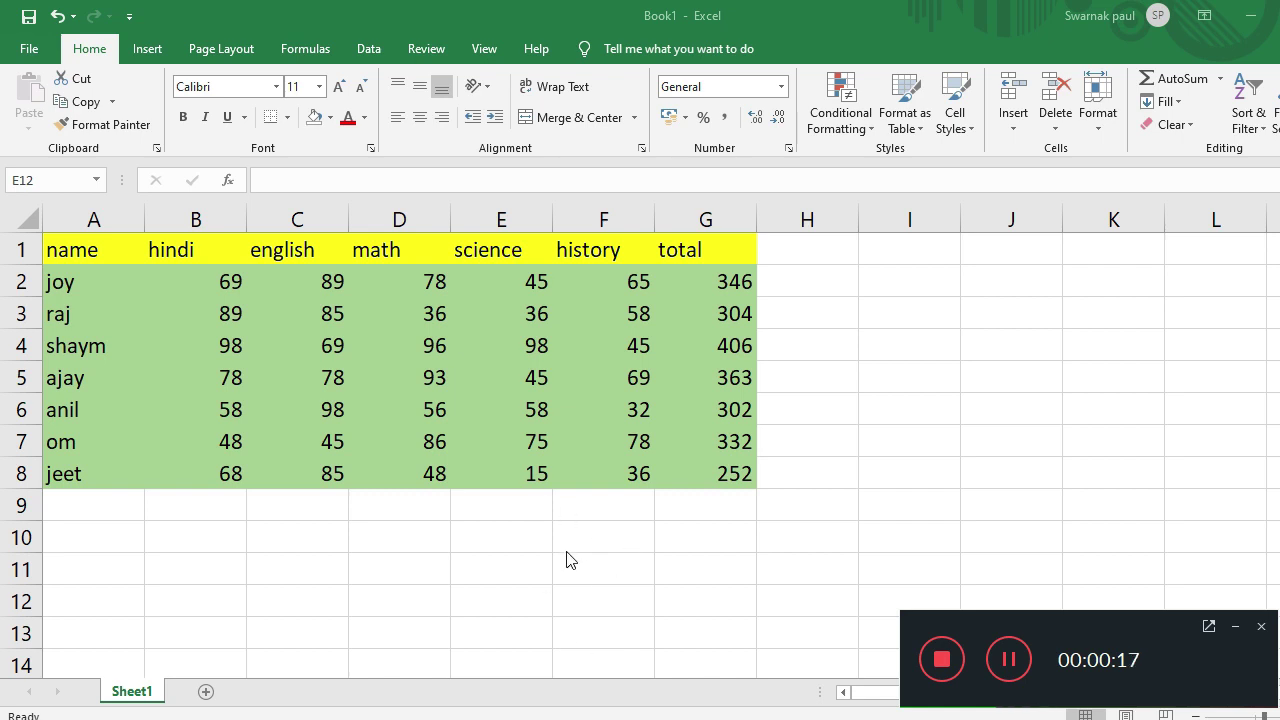
- Enter the row-4 student's name in D12 and move to E12
click(575, 601)
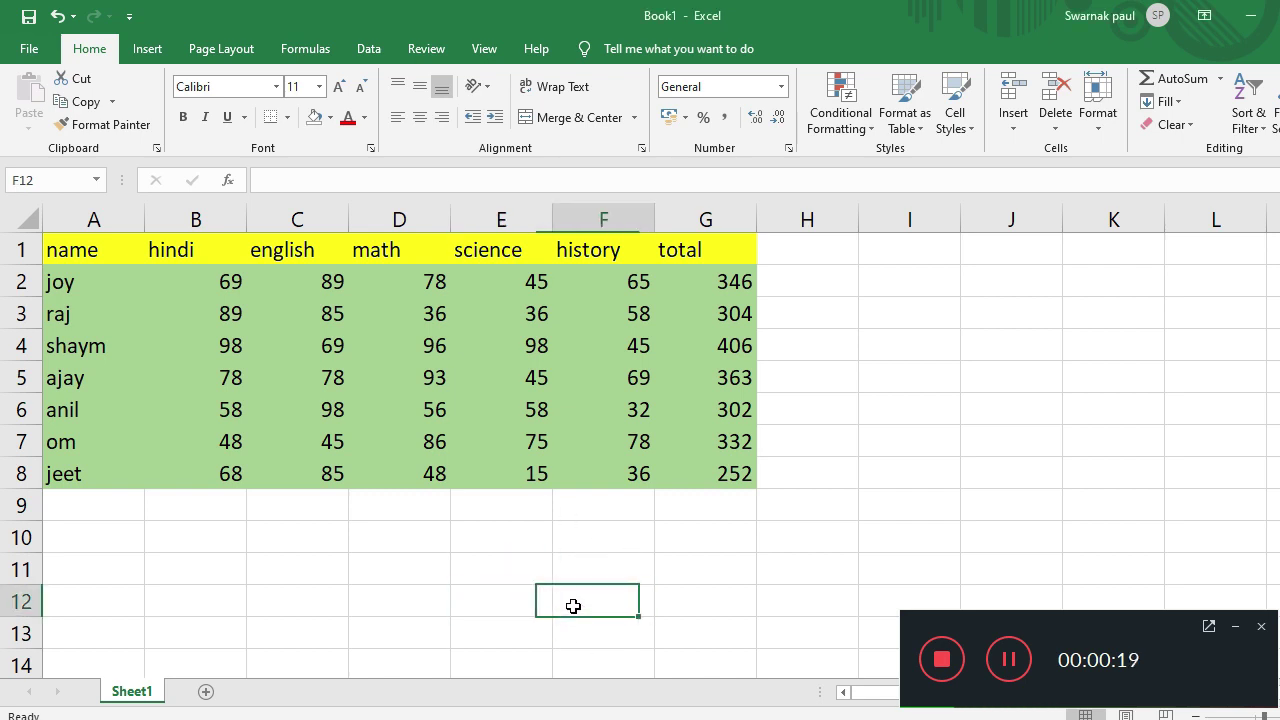
click(390, 598)
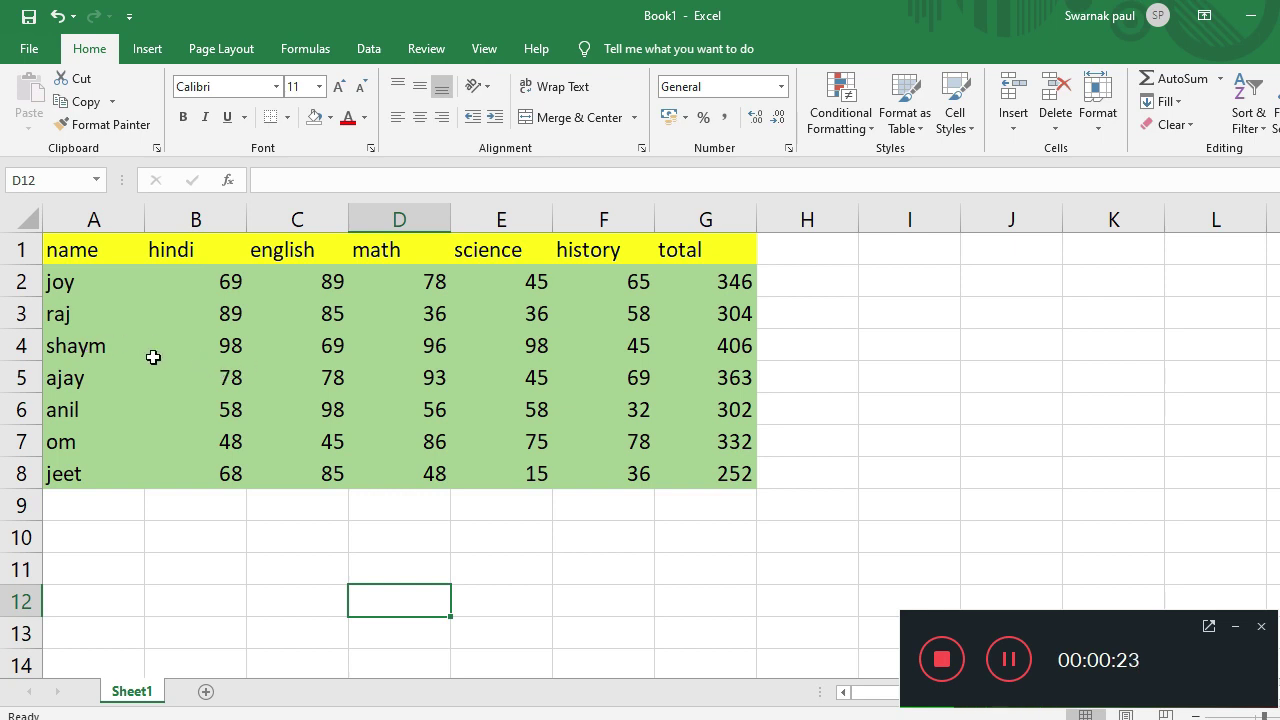
text(shaym)
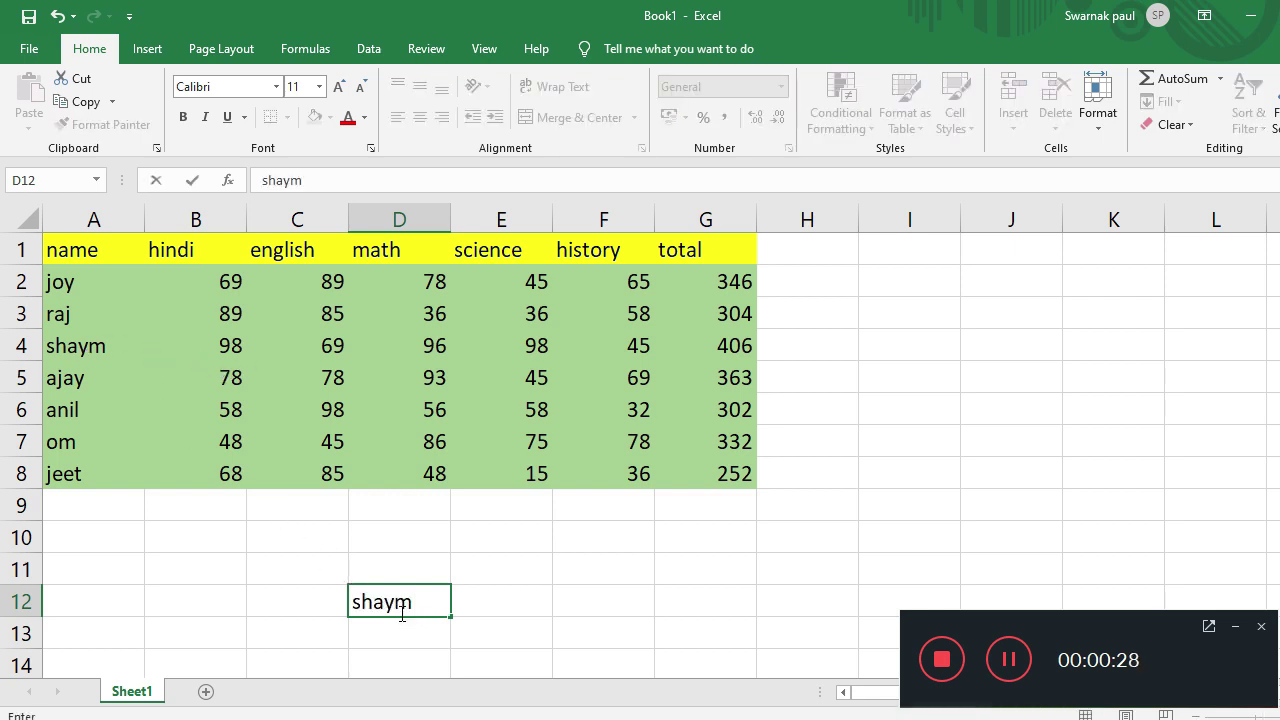
click(528, 603)
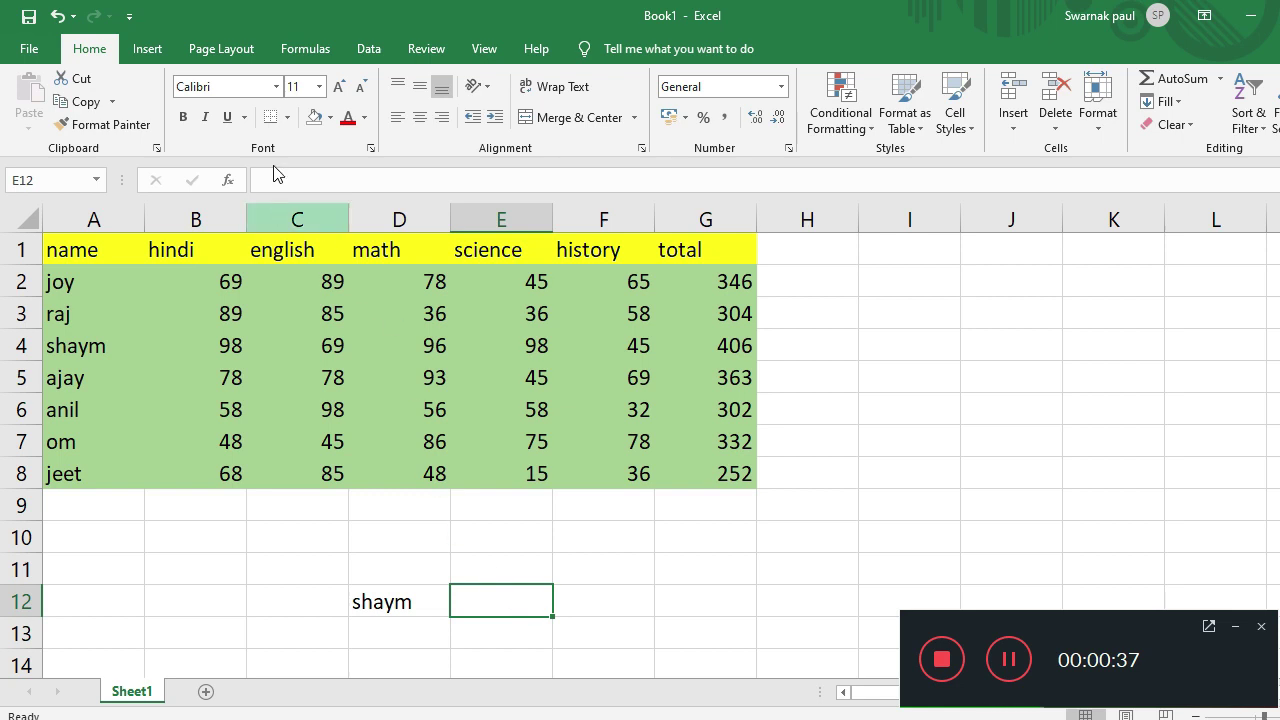
- Give E12 a List data validation sourced from the subject headings =$B$1:$G$1
click(367, 49)
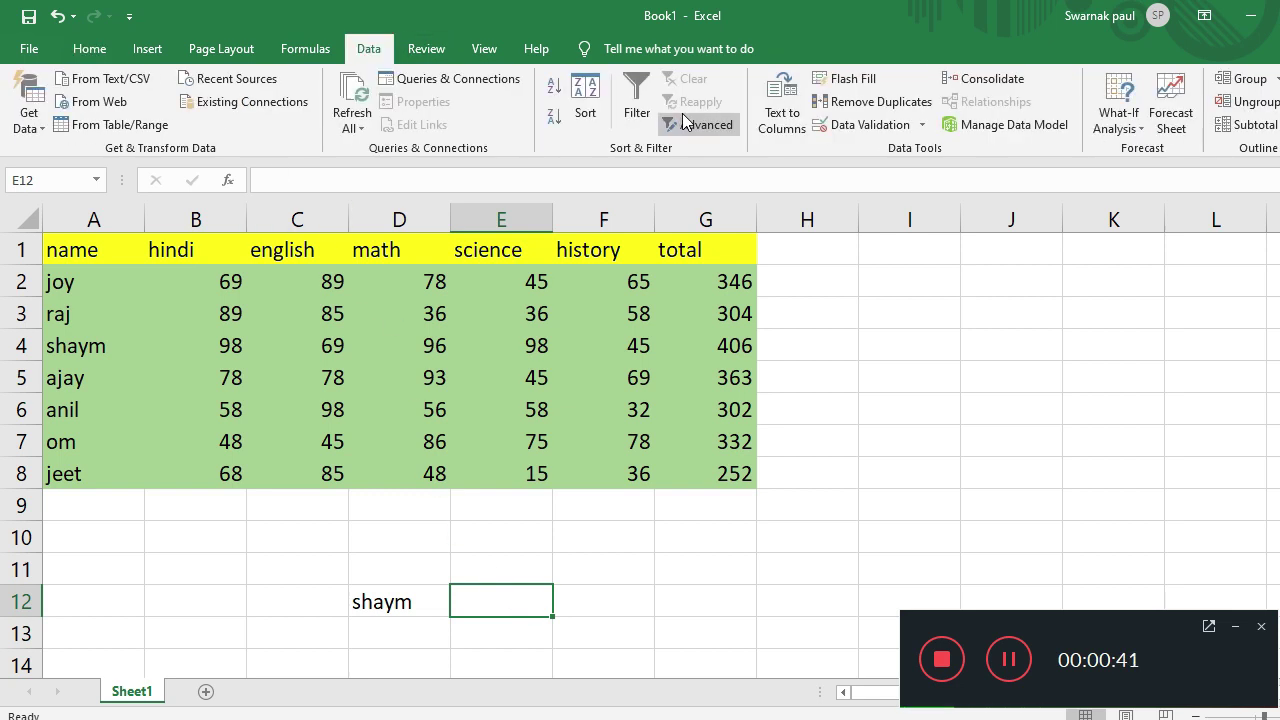
click(924, 125)
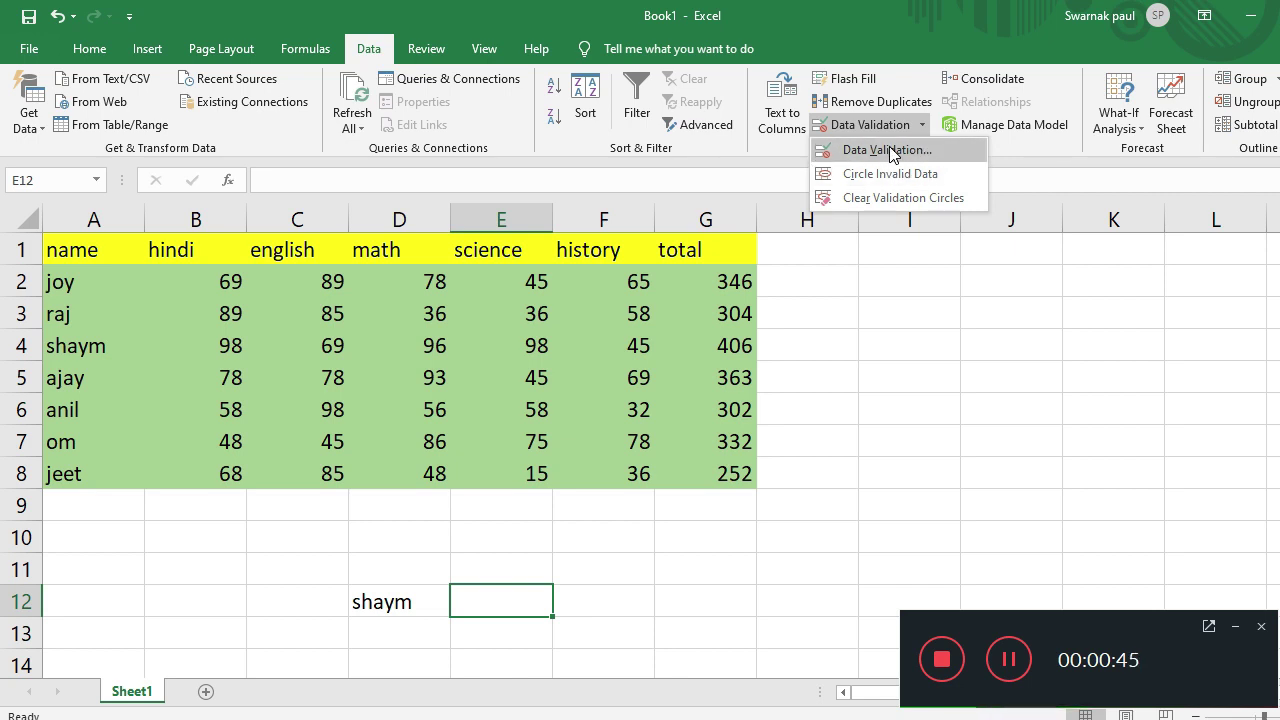
click(889, 146)
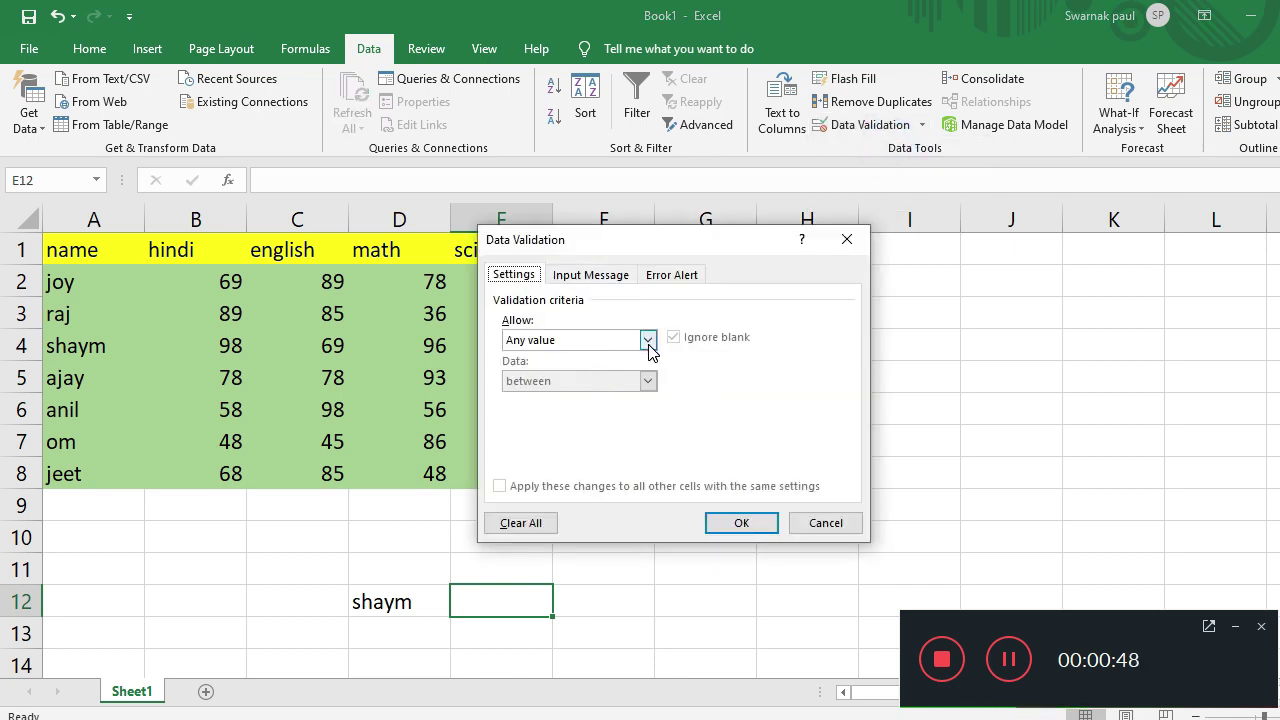
click(648, 341)
click(541, 398)
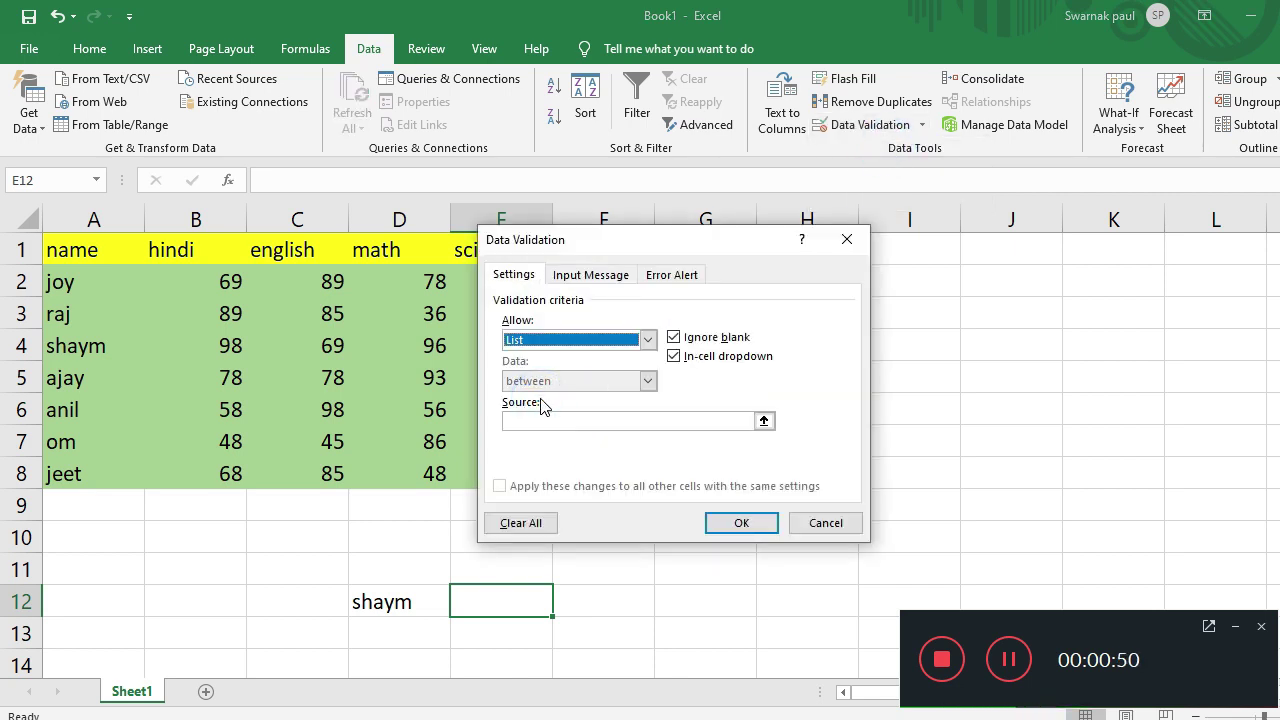
click(764, 420)
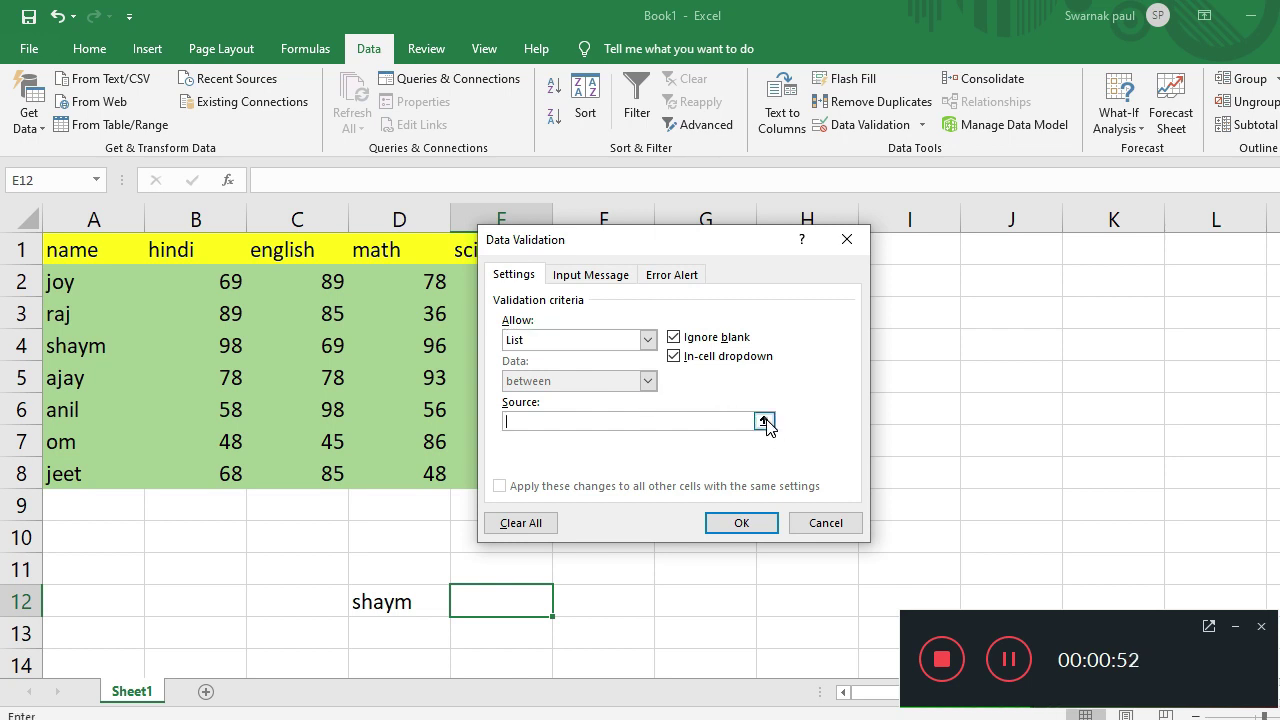
click(160, 257)
mouse_move(226, 242)
mouse_down()
mouse_move(763, 231)
mouse_move(751, 236)
mouse_up()
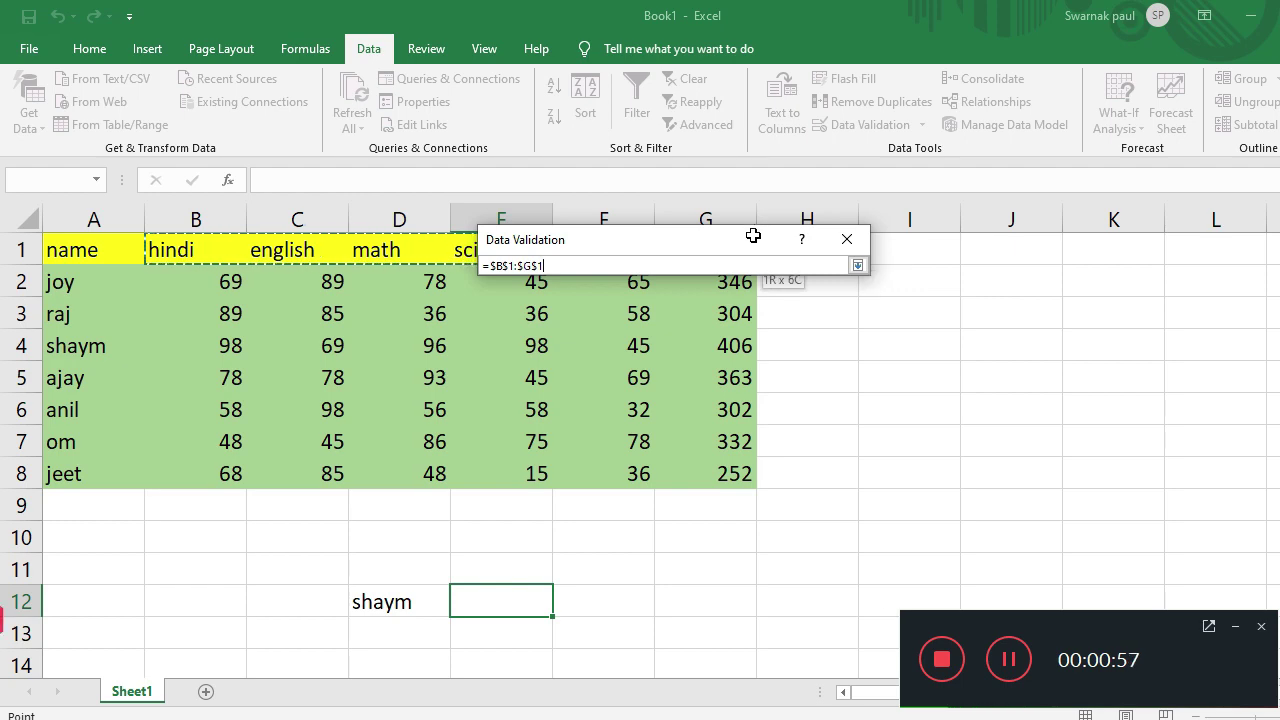
click(857, 266)
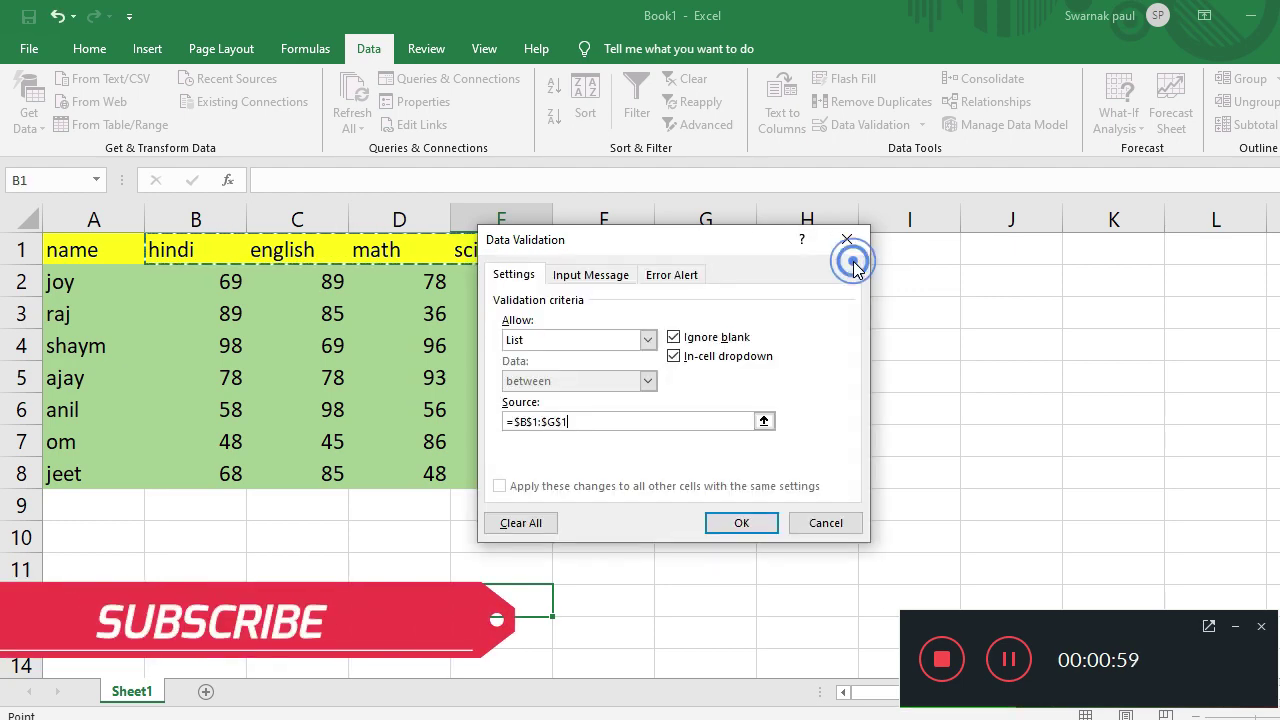
click(750, 530)
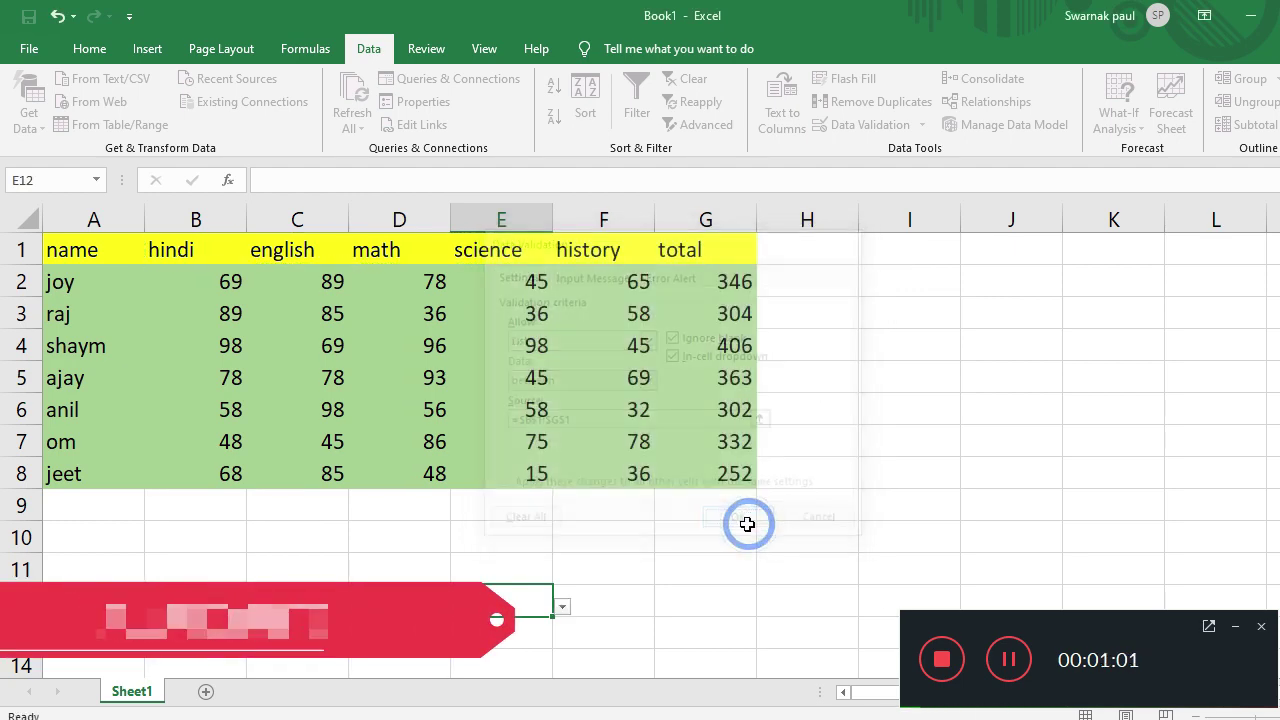
- Try history and science in E12's dropdown, finally settling on math
click(563, 607)
click(478, 552)
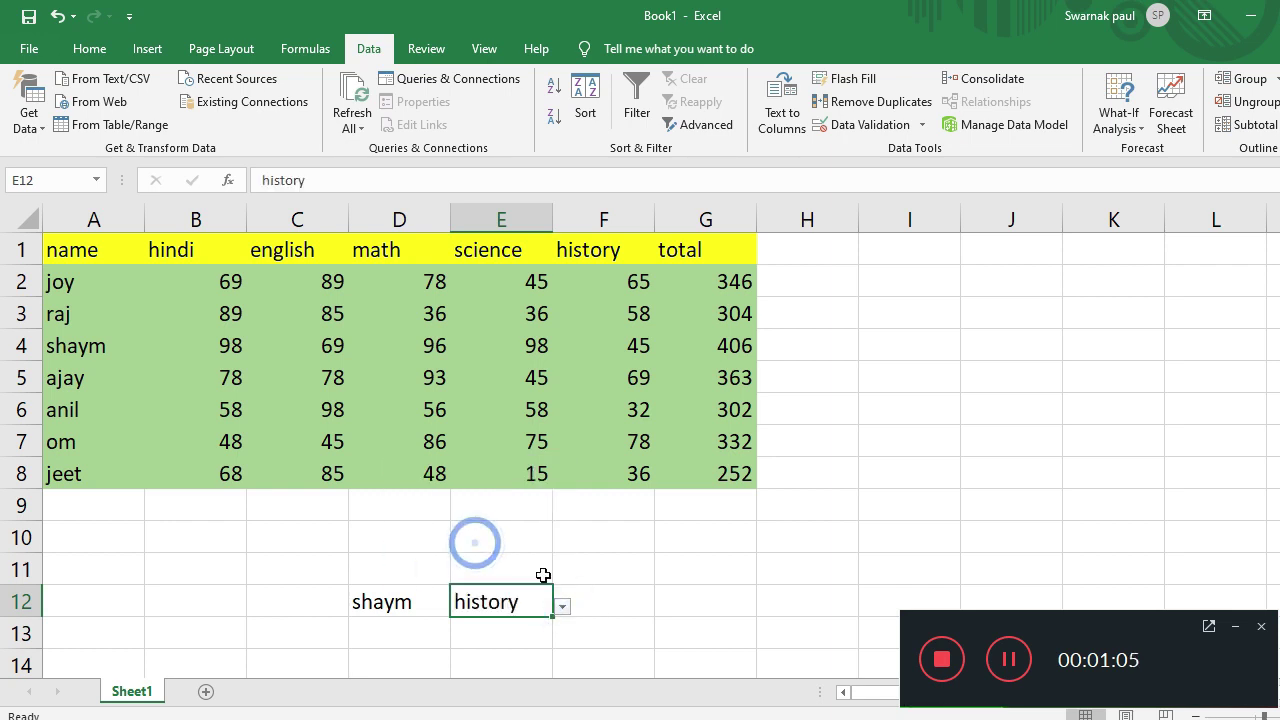
click(563, 607)
click(471, 531)
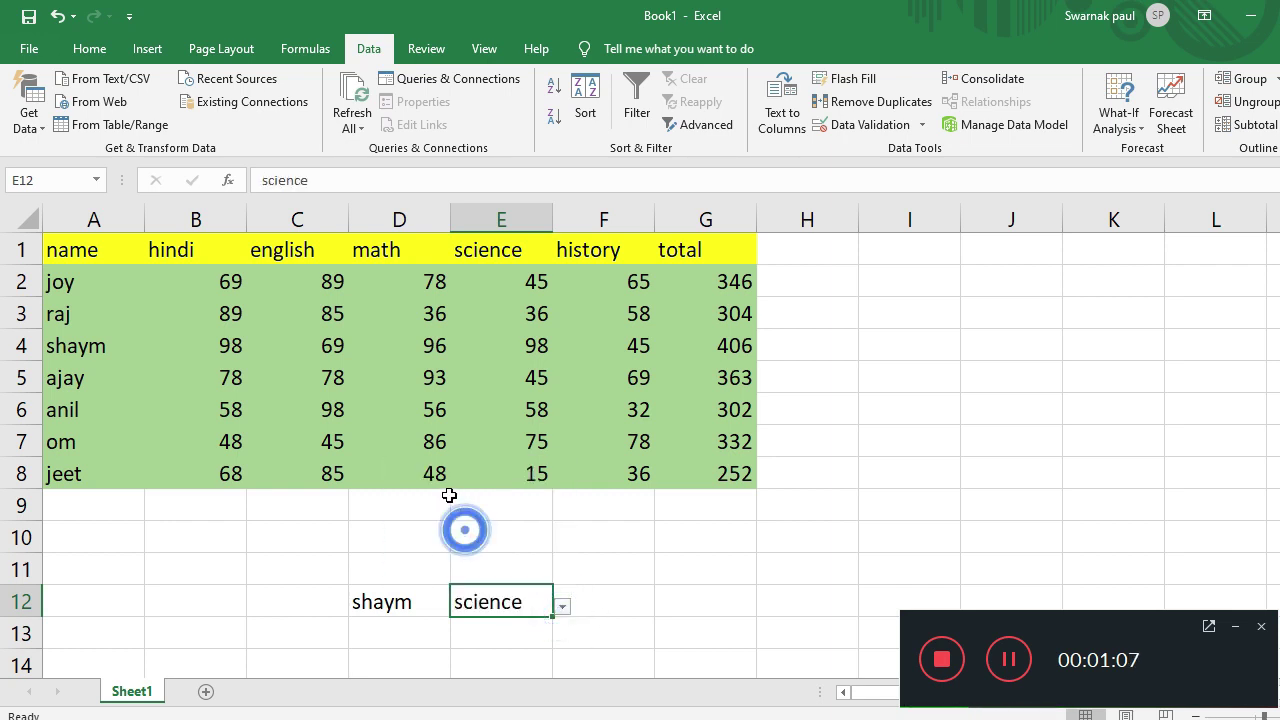
click(563, 607)
click(480, 531)
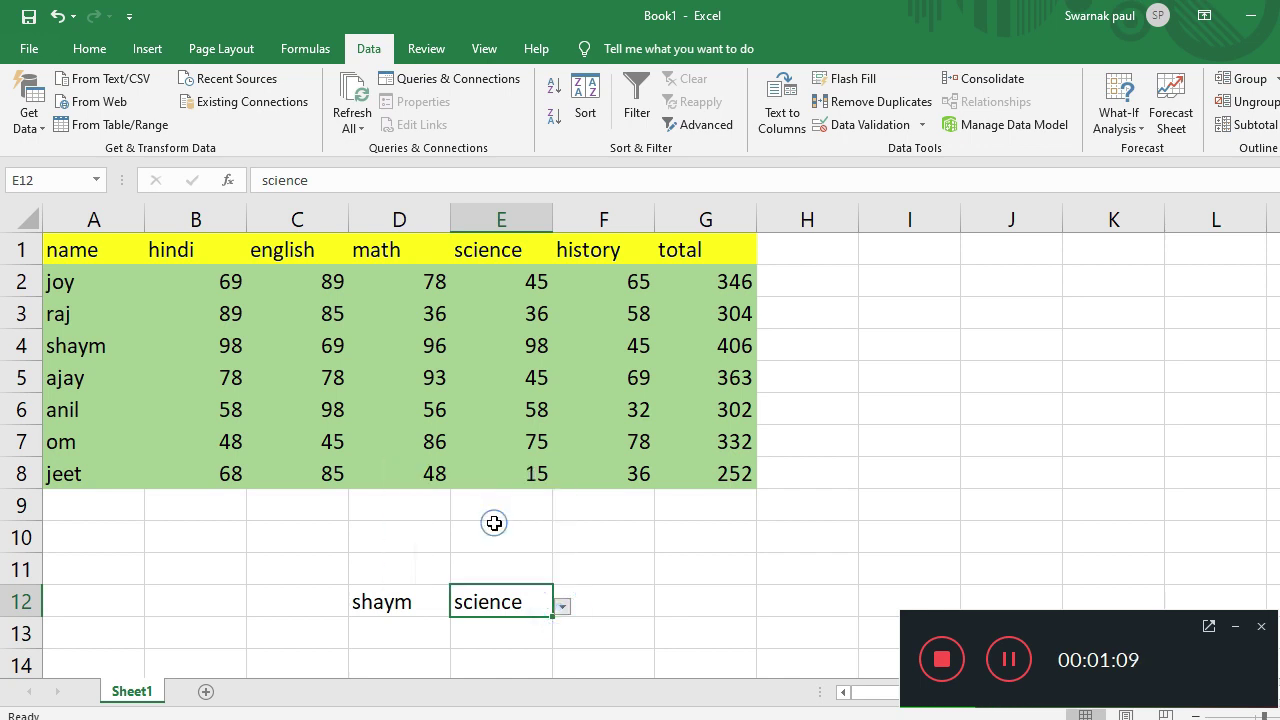
click(563, 607)
click(478, 513)
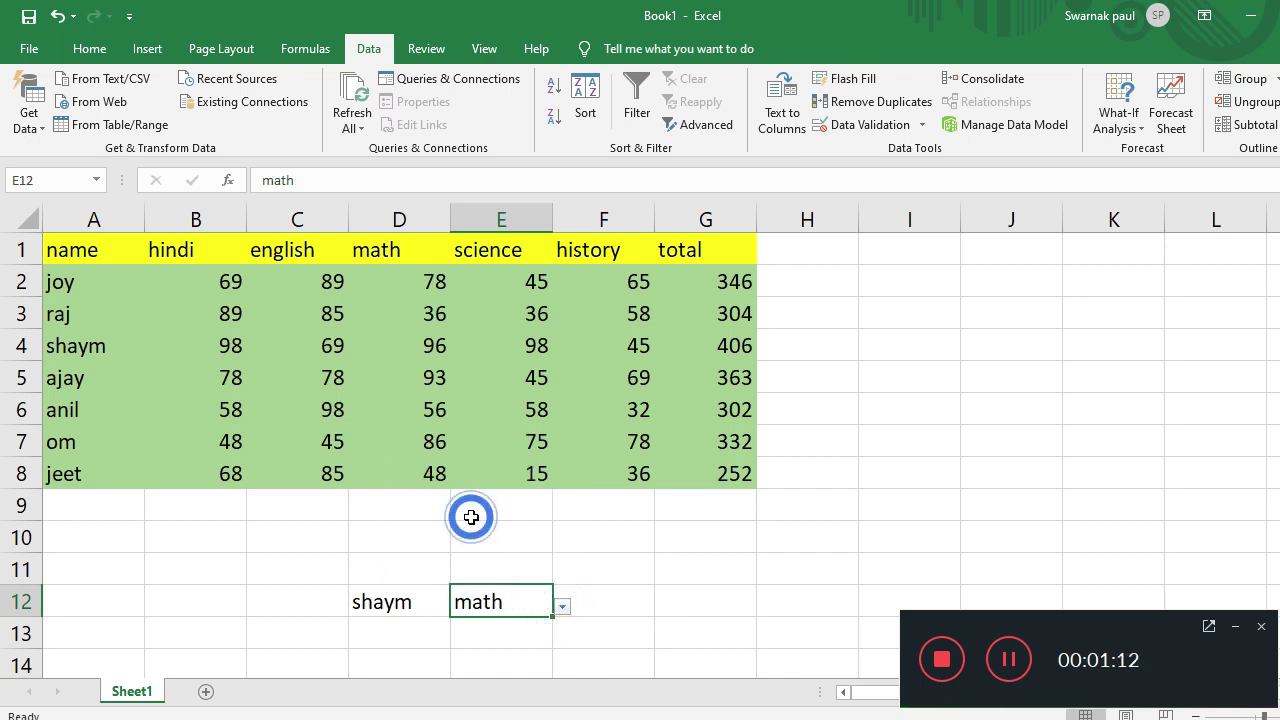
click(587, 605)
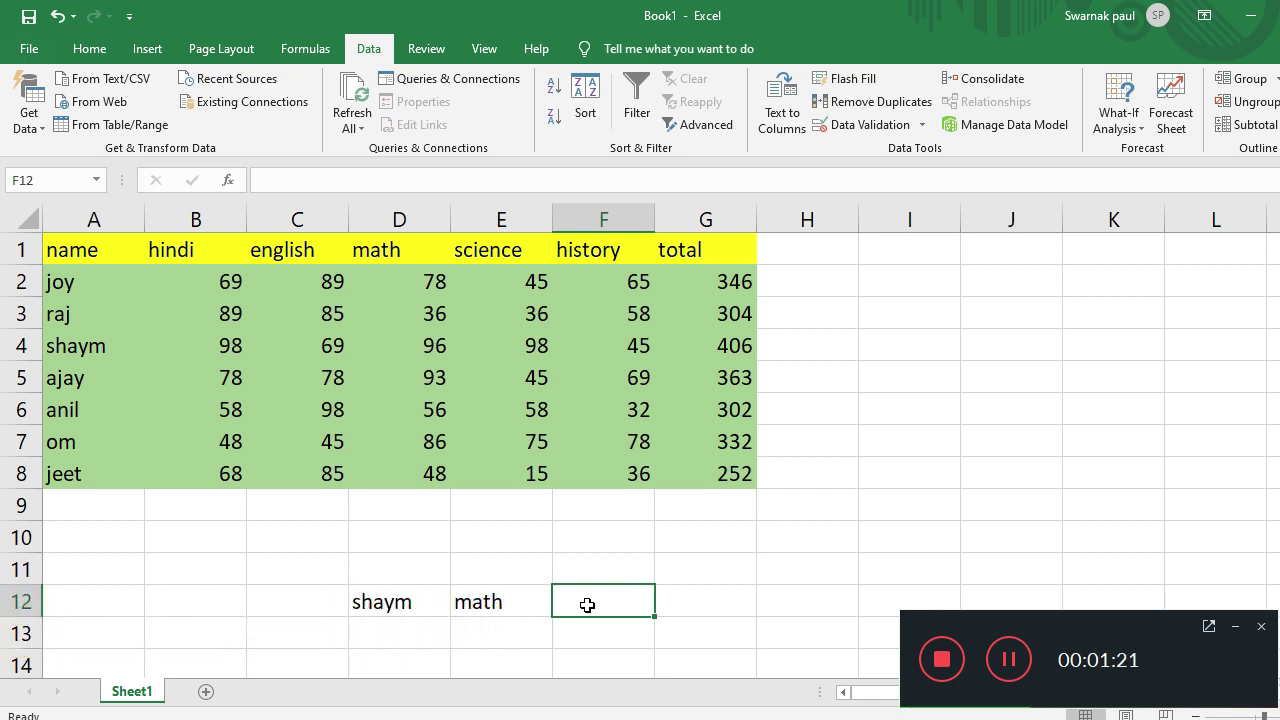
- Enter =HLOOKUP(E12,A1:G8,4,0) in F12 so it returns shaym's math score, 96
text(=)
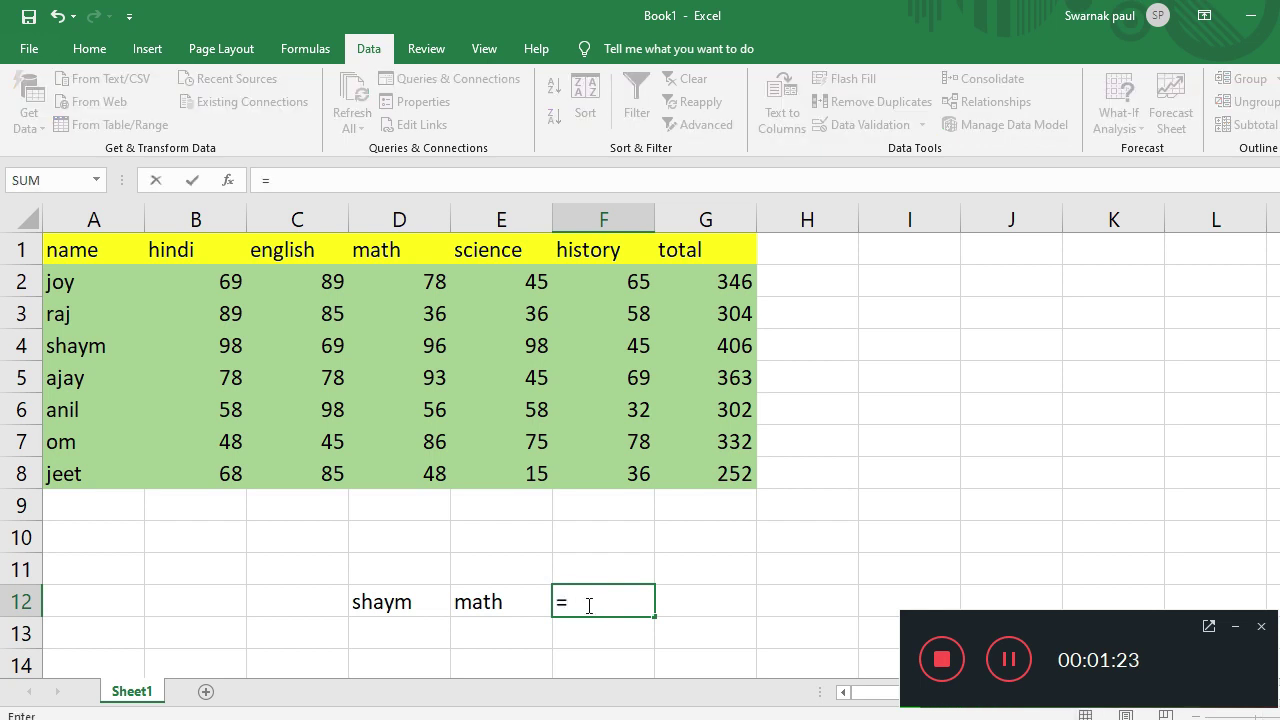
text(hlookup)
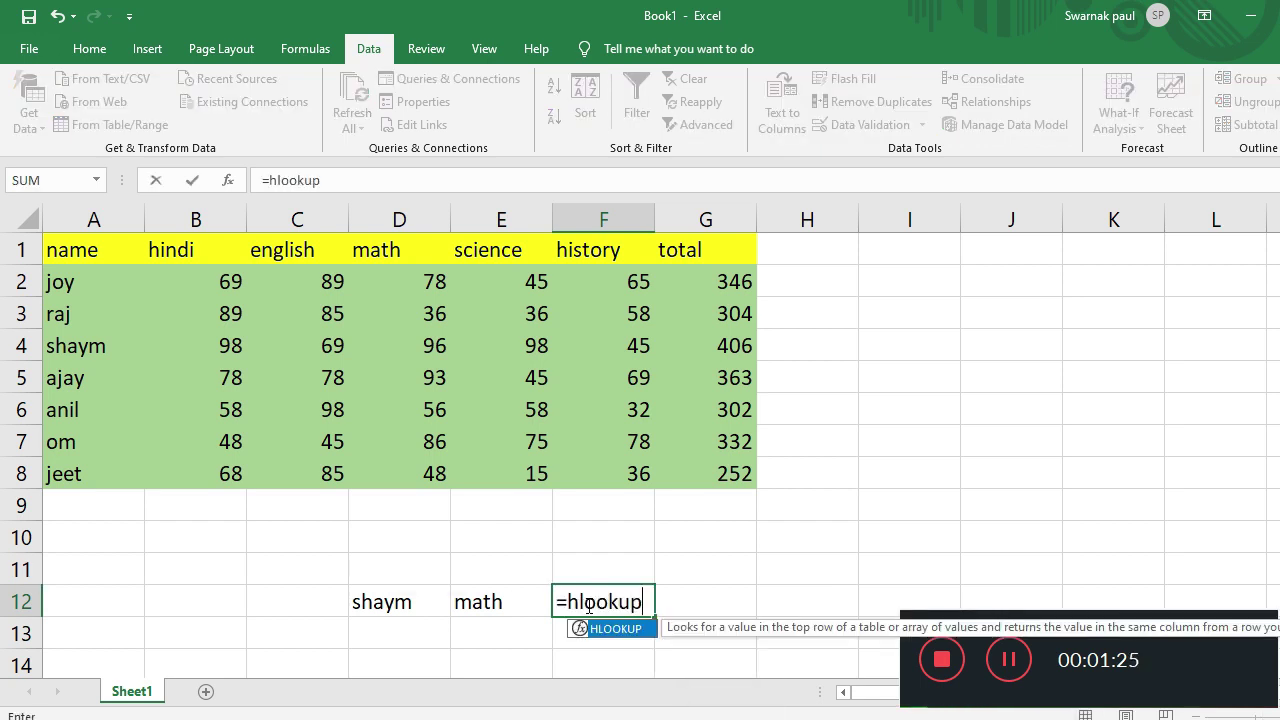
text(()
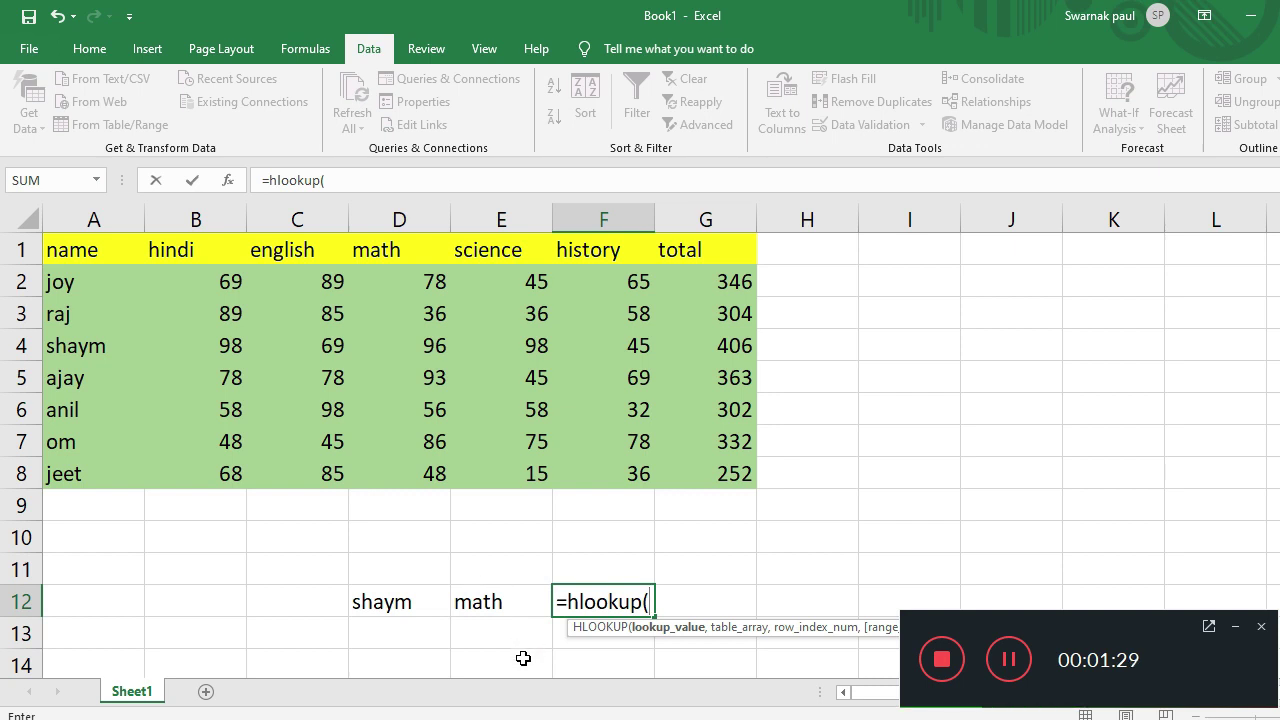
click(512, 603)
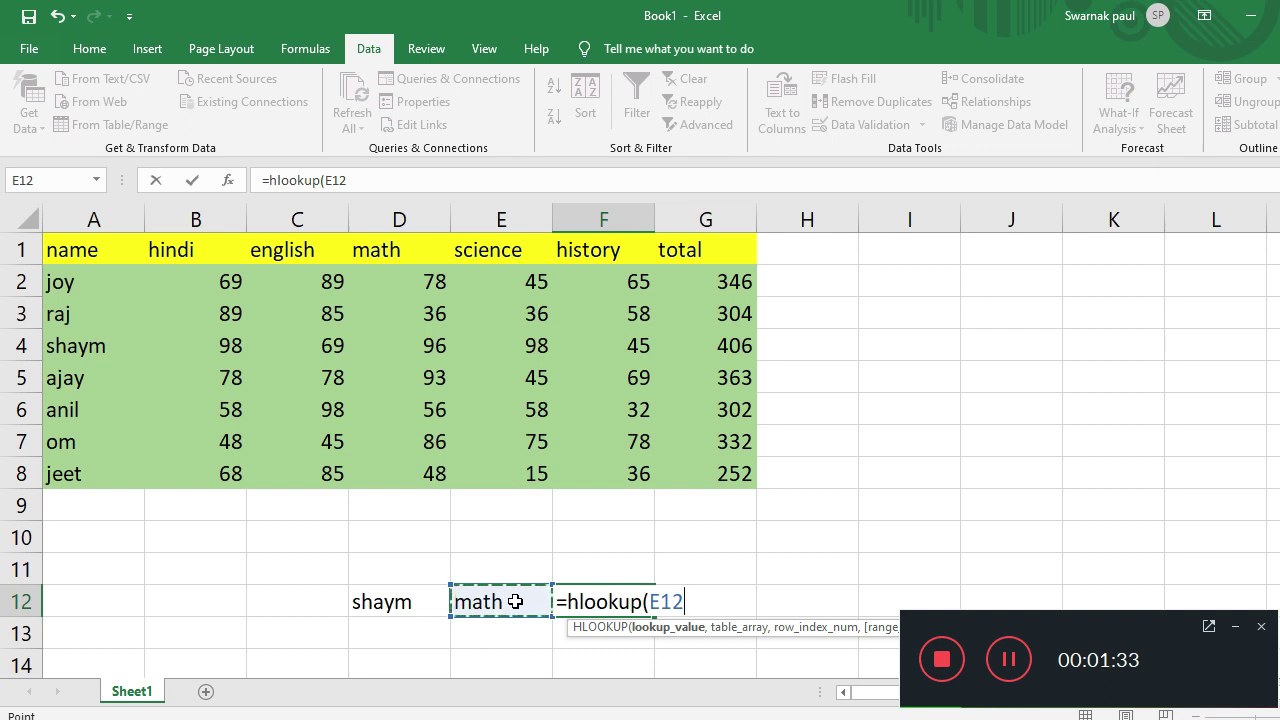
text(,)
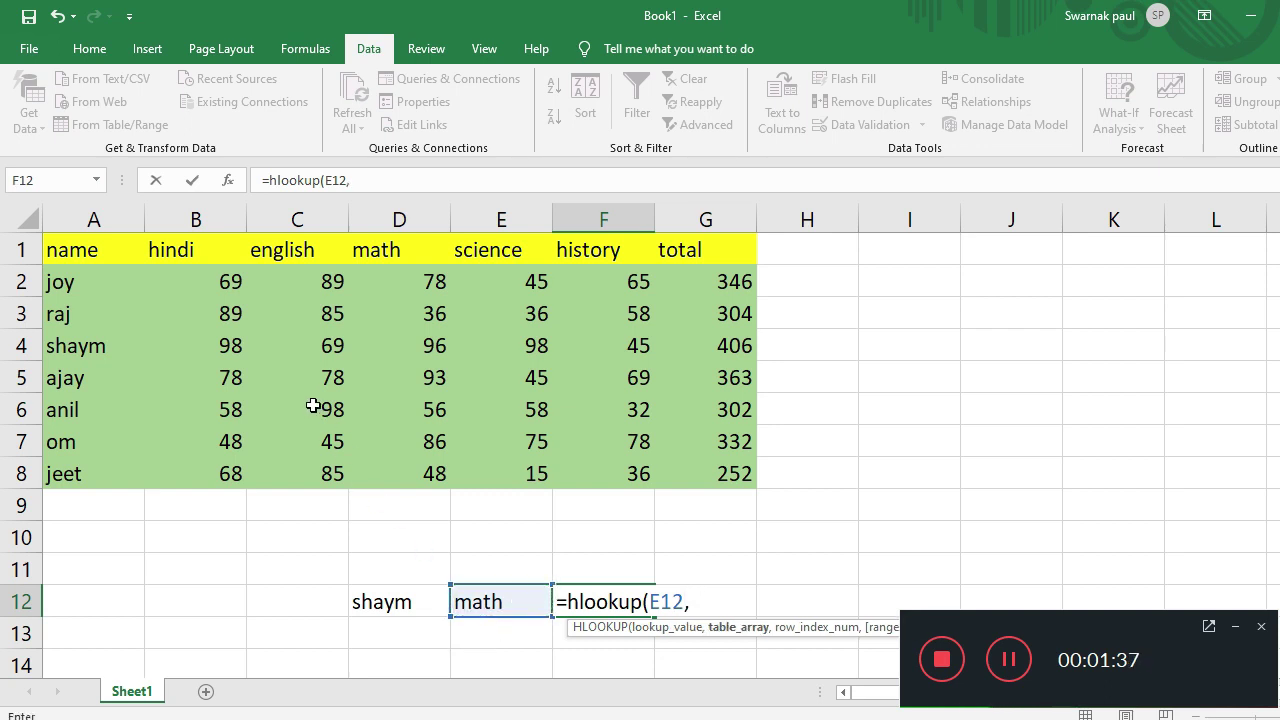
drag(107, 252, 692, 472)
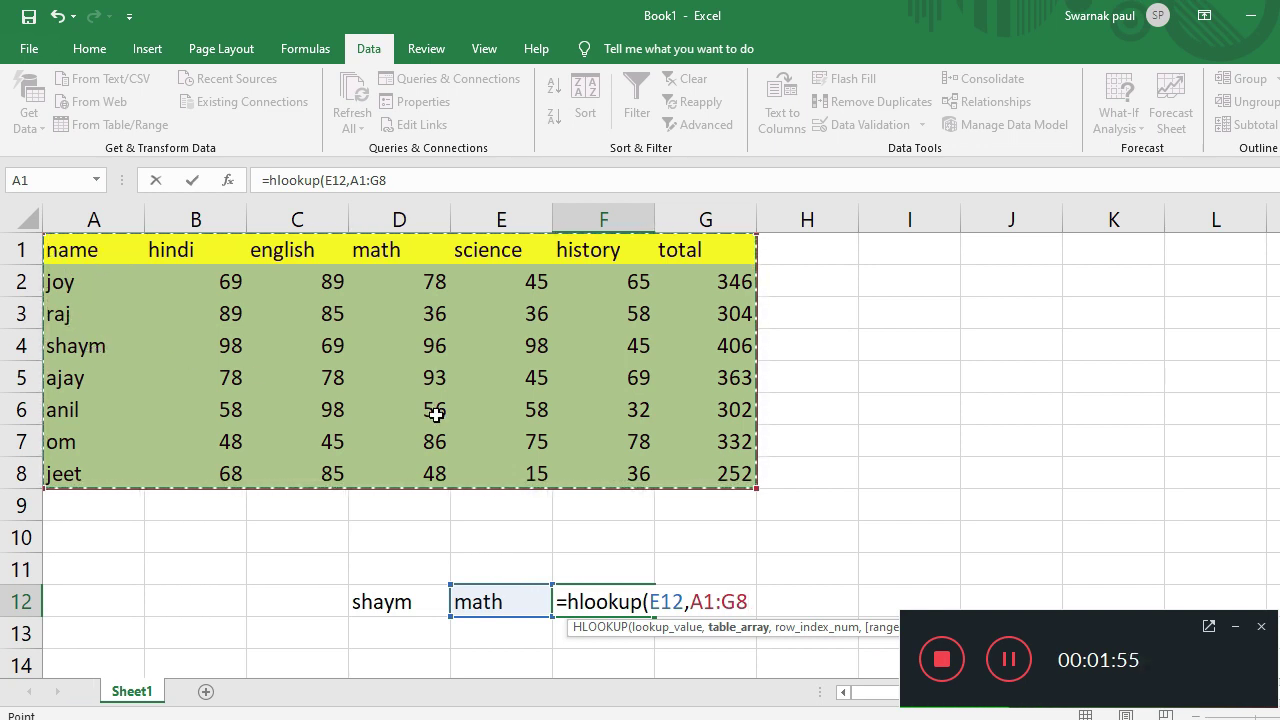
text(,)
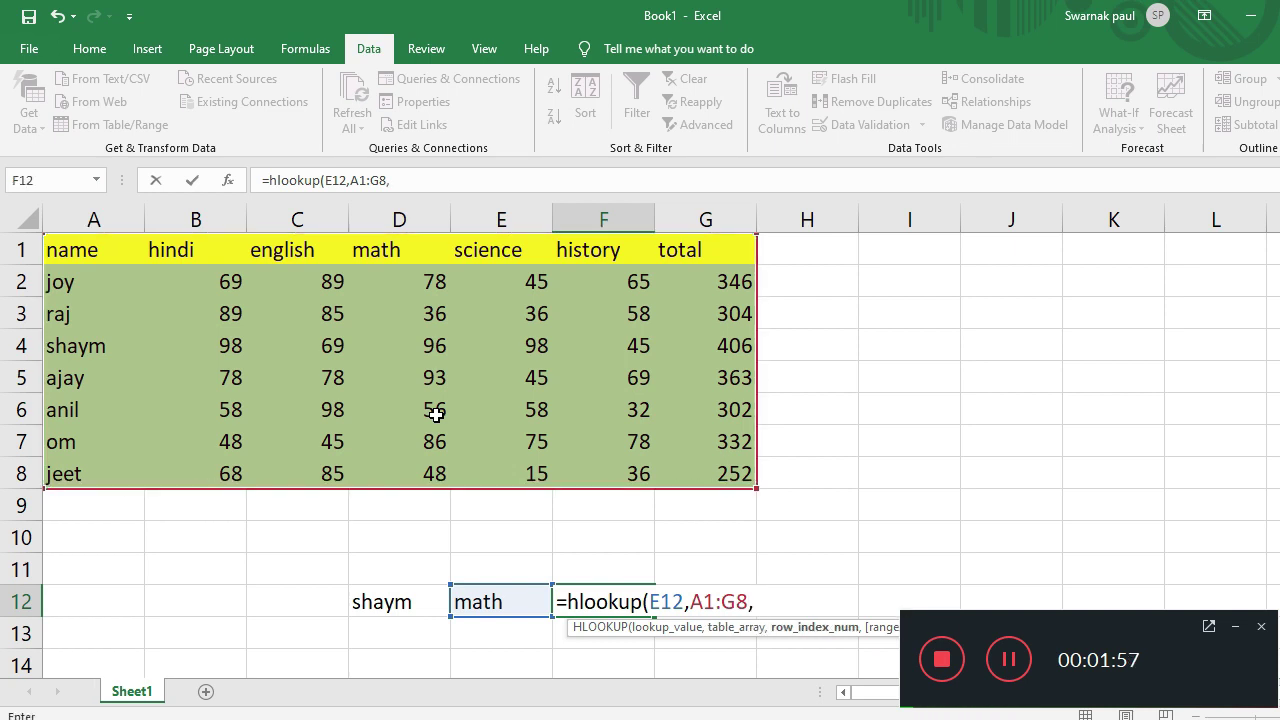
text(4)
text(,)
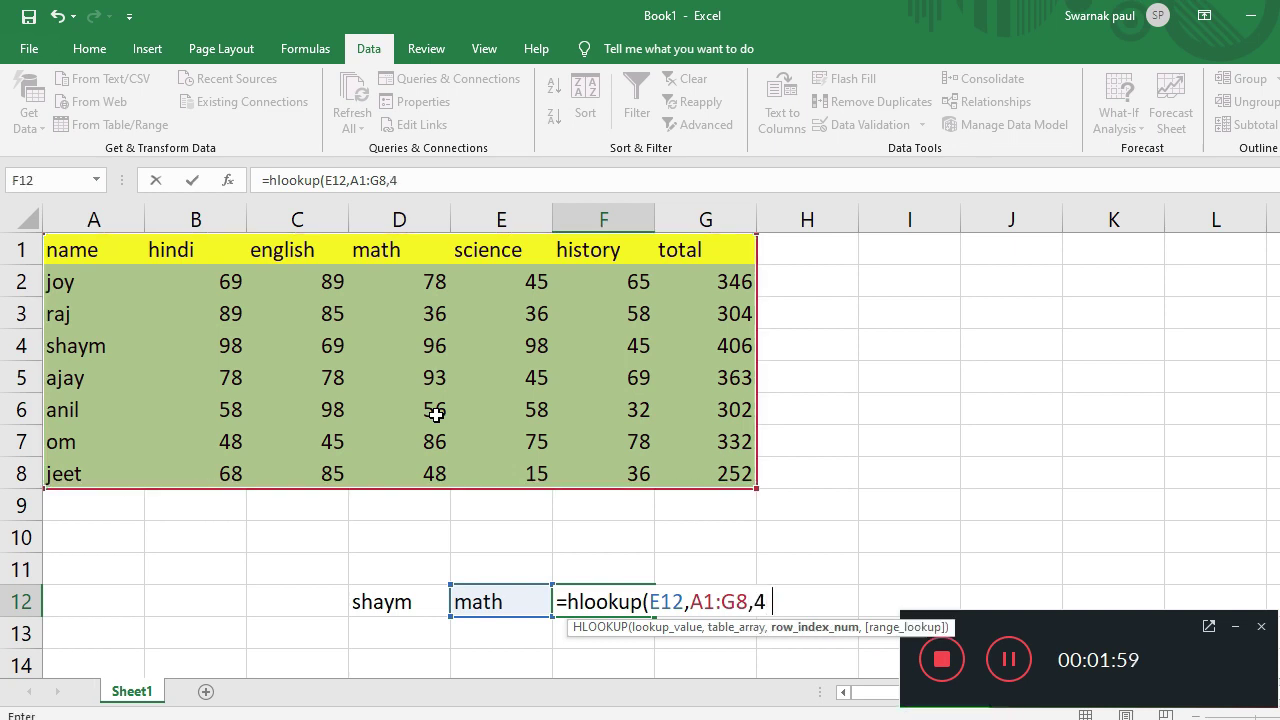
text(0)
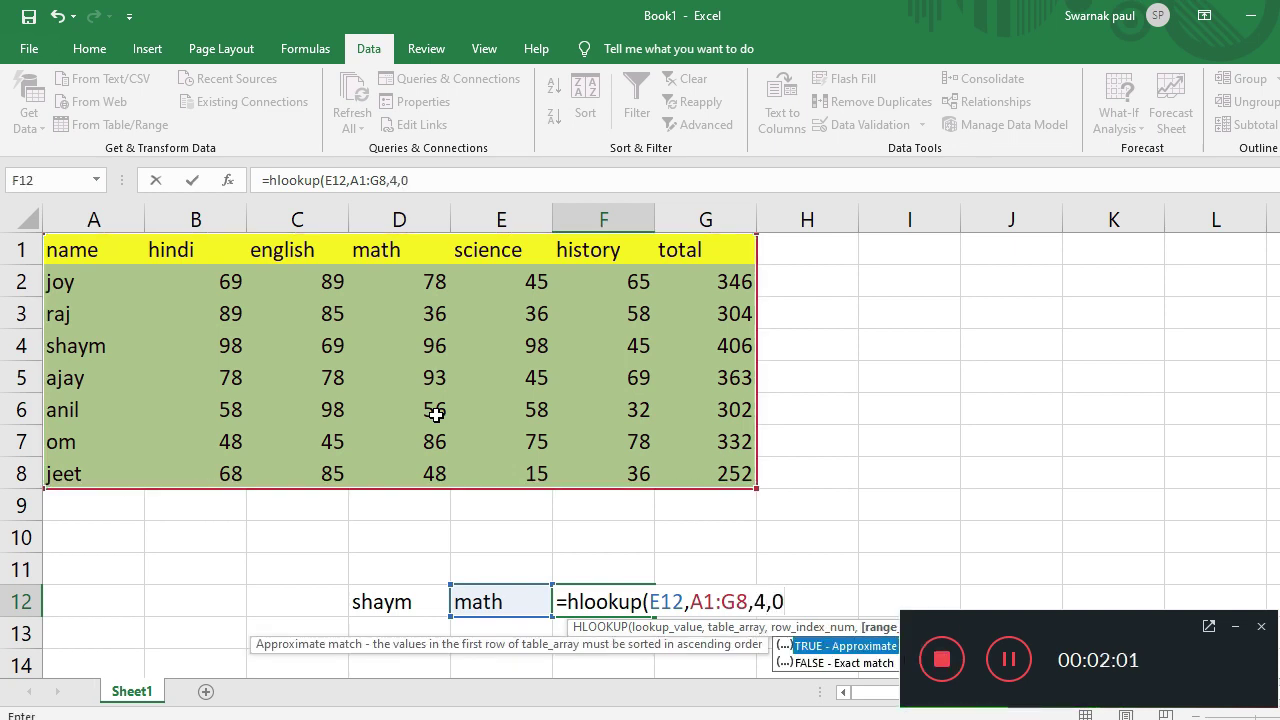
text())
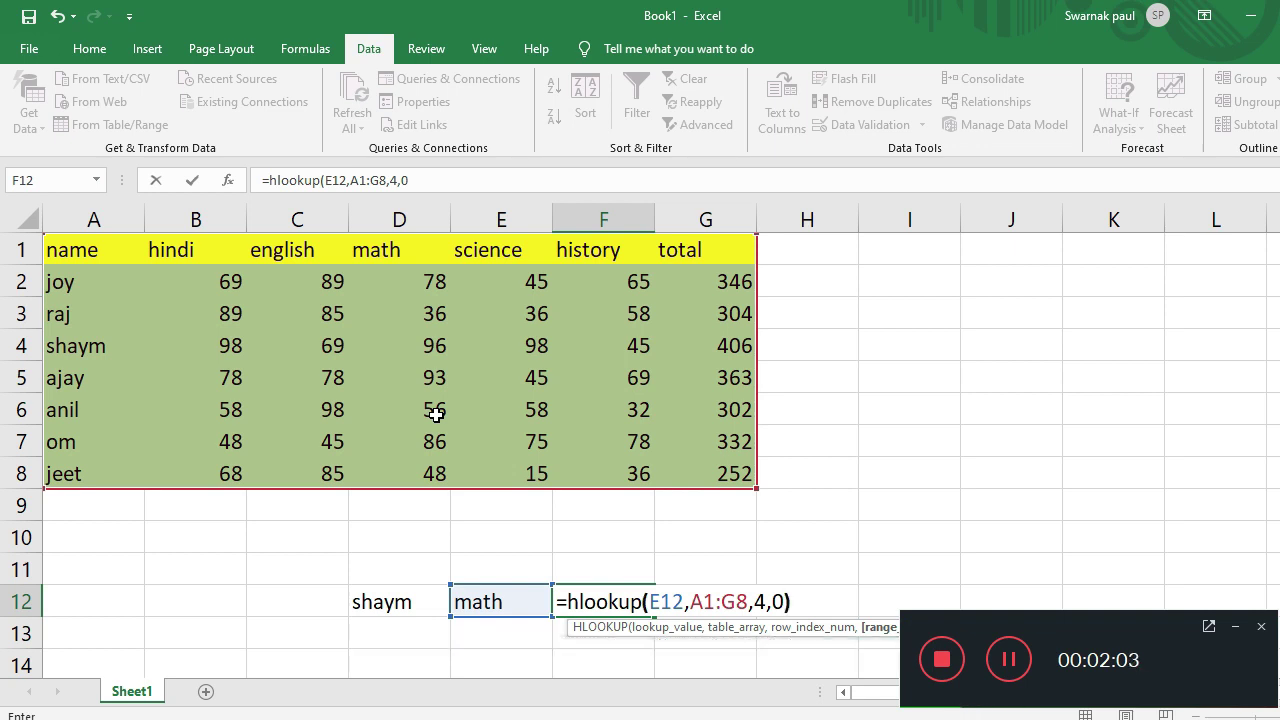
key(Return)
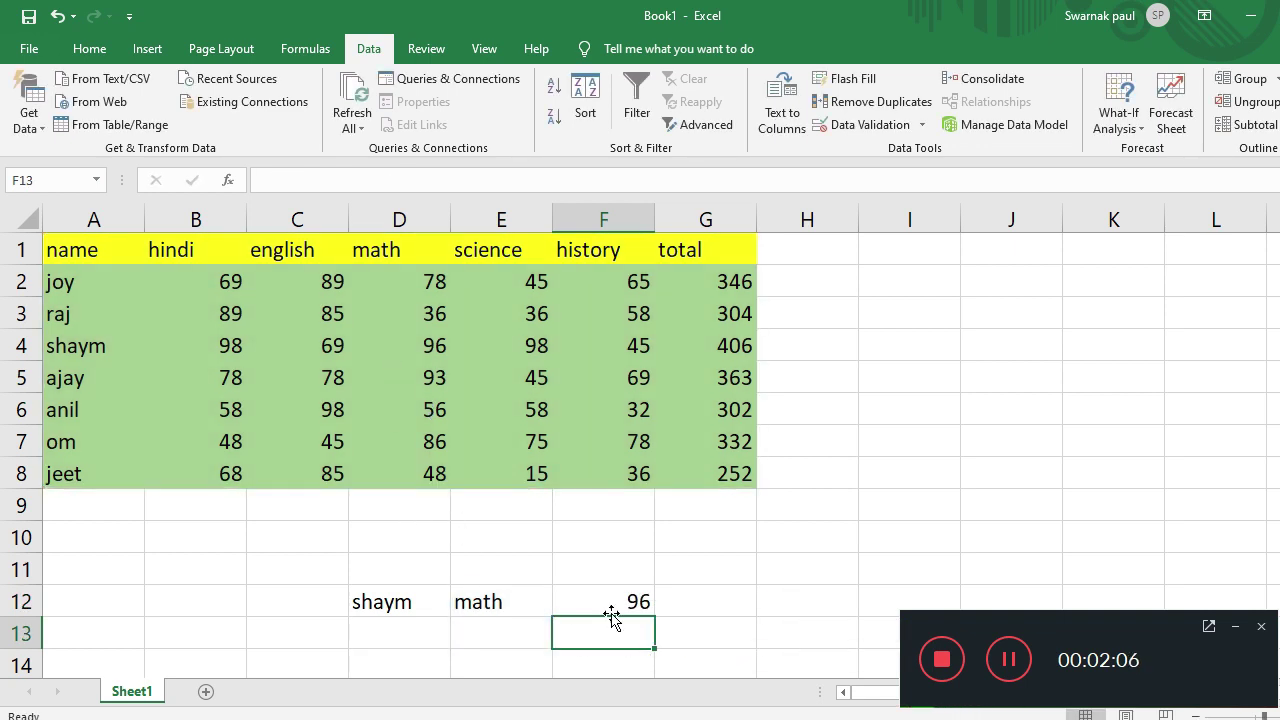
- Cycle E12's subject through history and math, ending on hindi so F12 shows 98
click(482, 606)
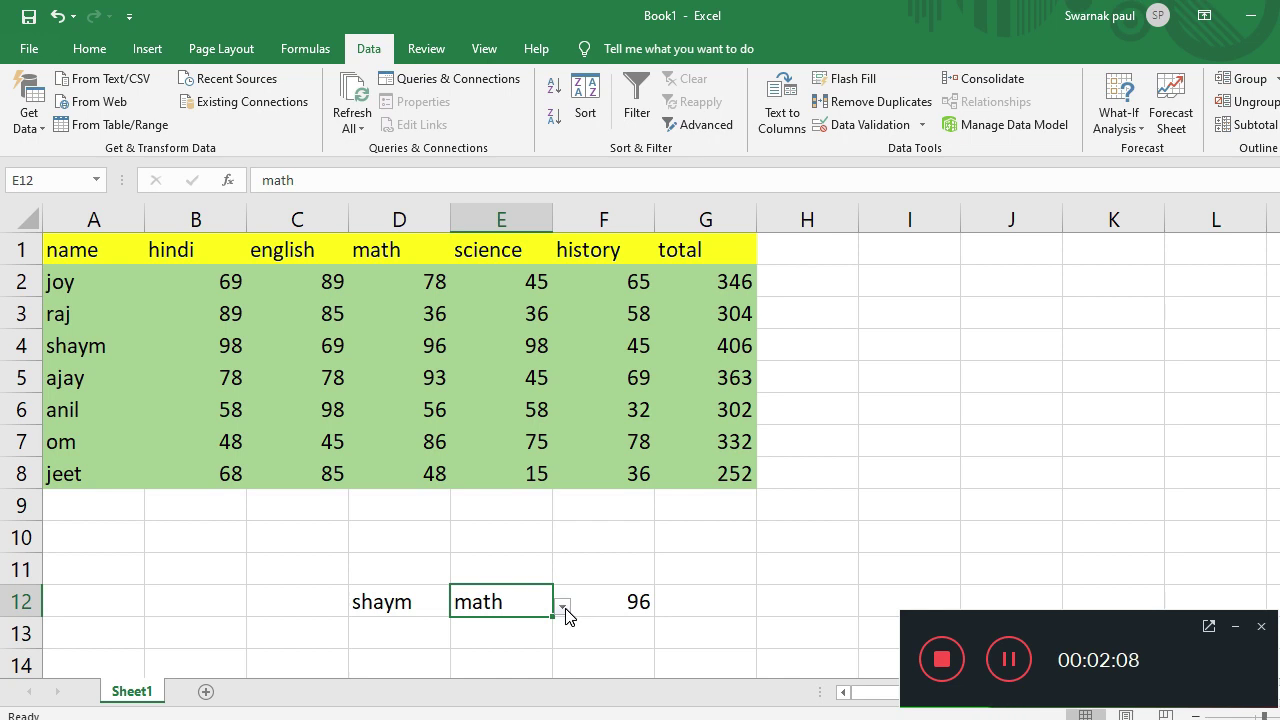
click(563, 607)
click(478, 554)
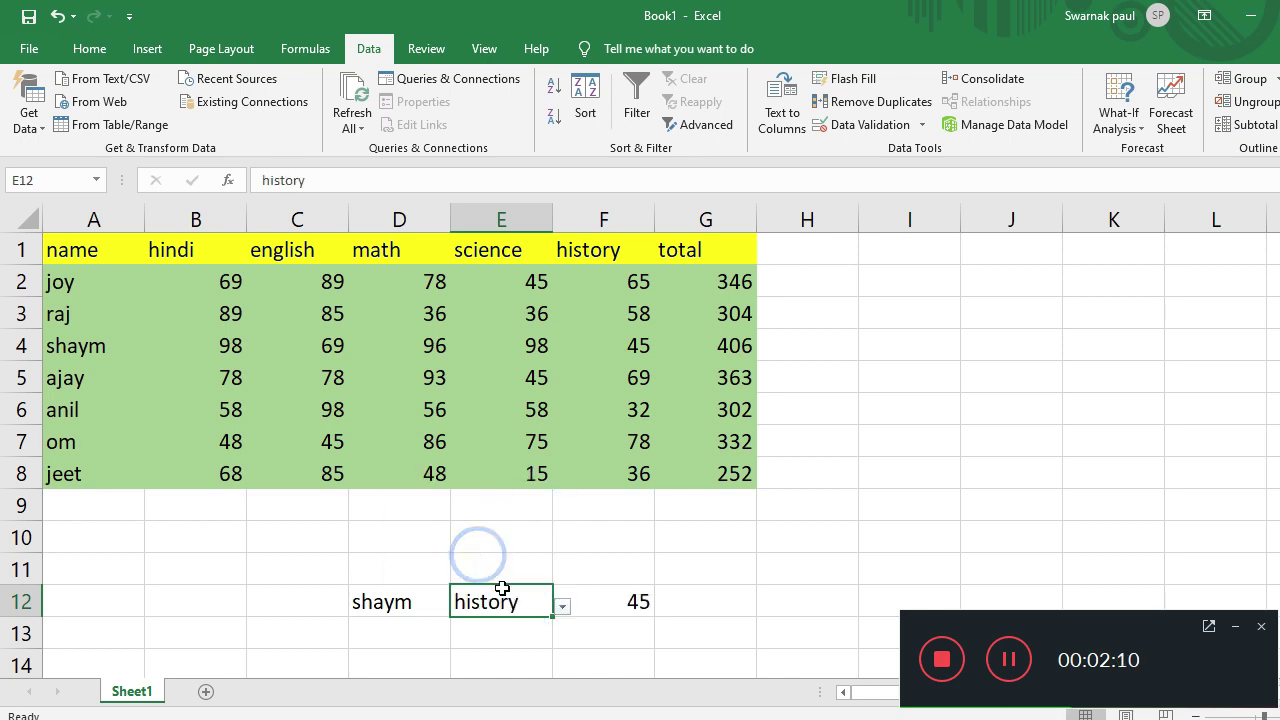
click(563, 607)
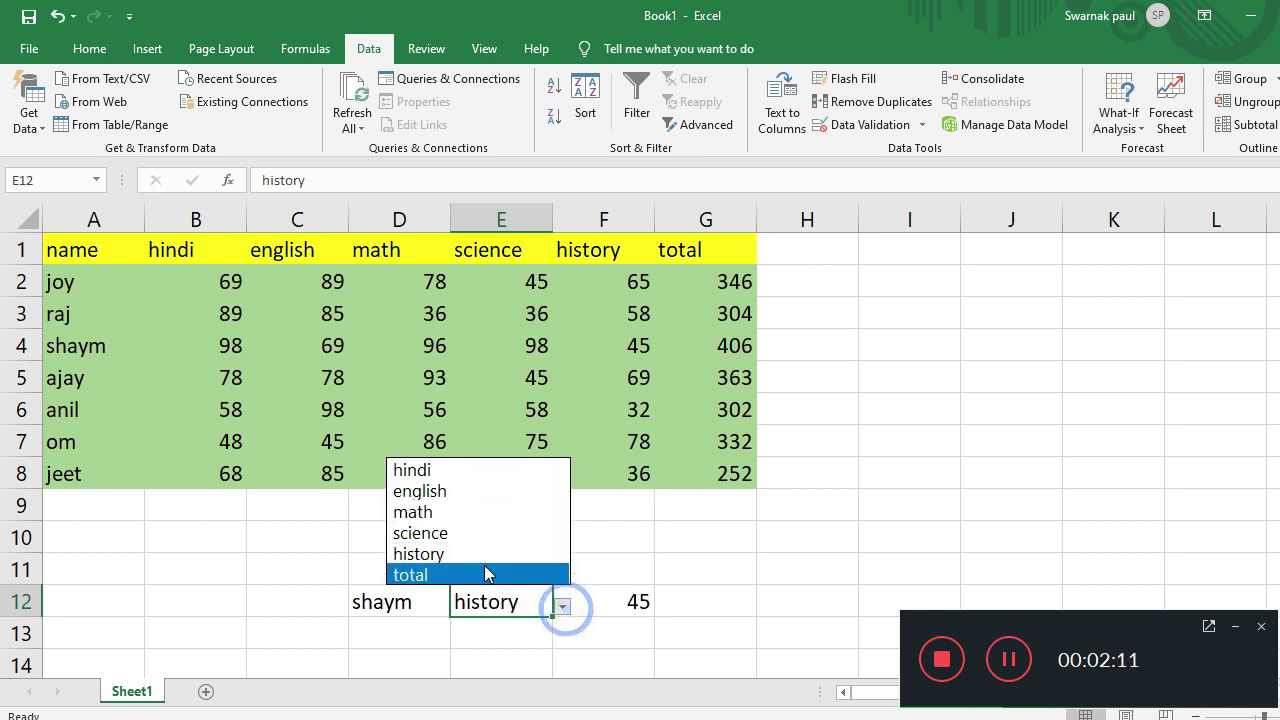
click(455, 518)
click(563, 607)
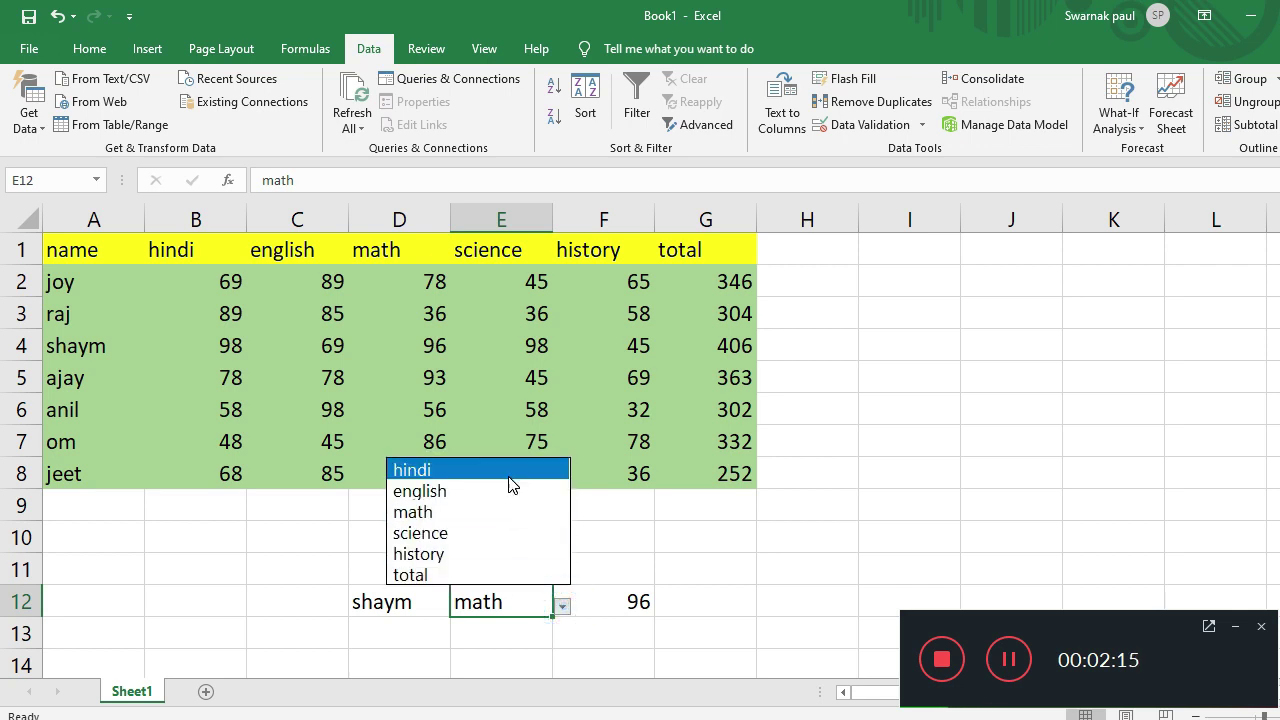
click(510, 472)
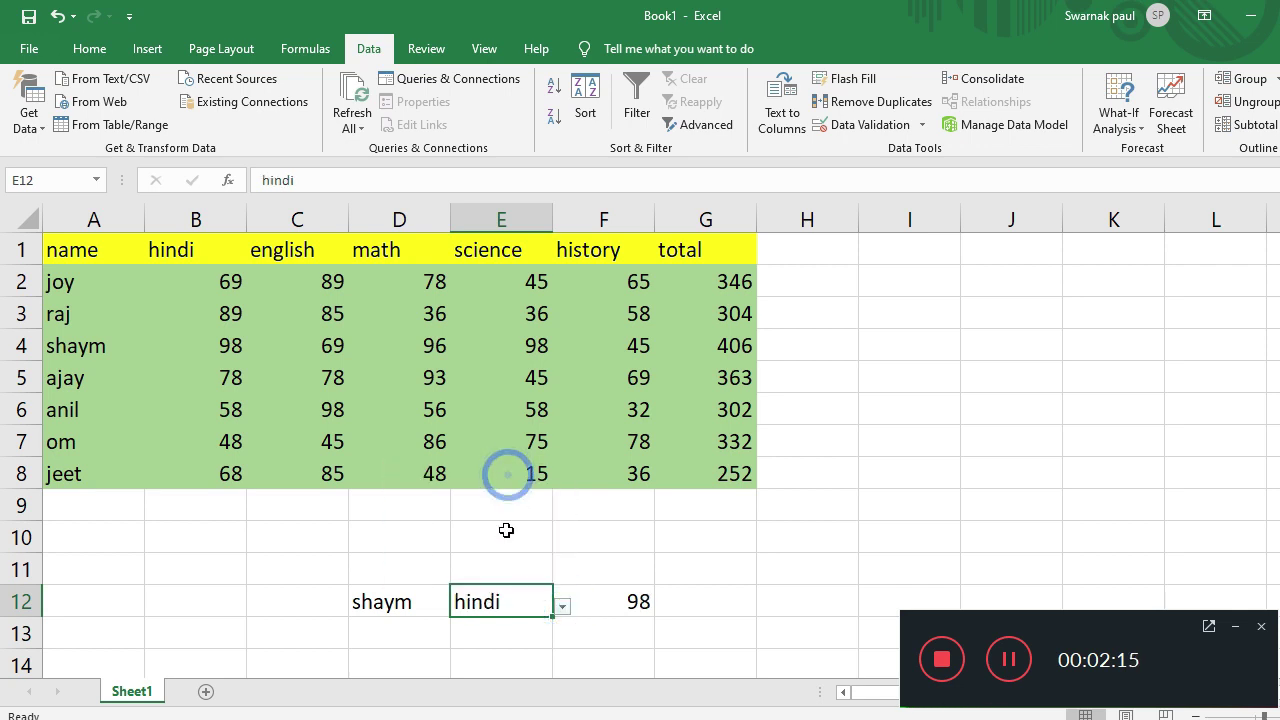
double_click(631, 602)
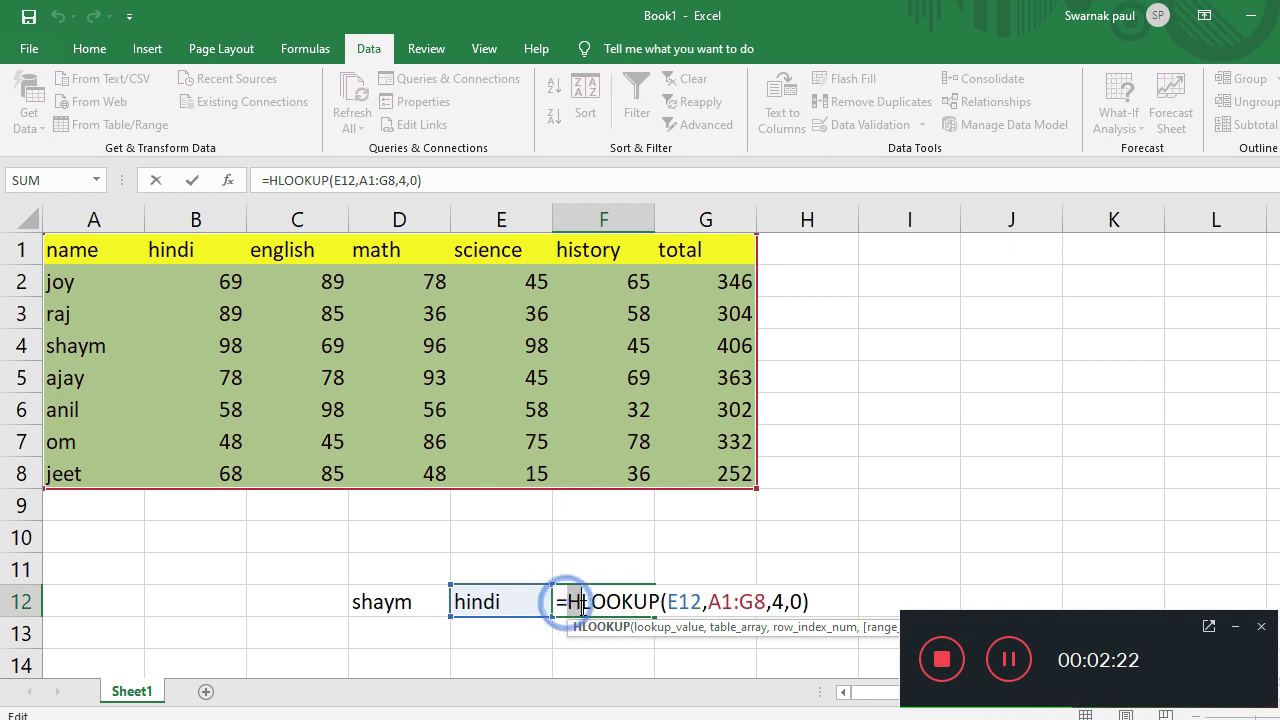
drag(567, 603, 660, 603)
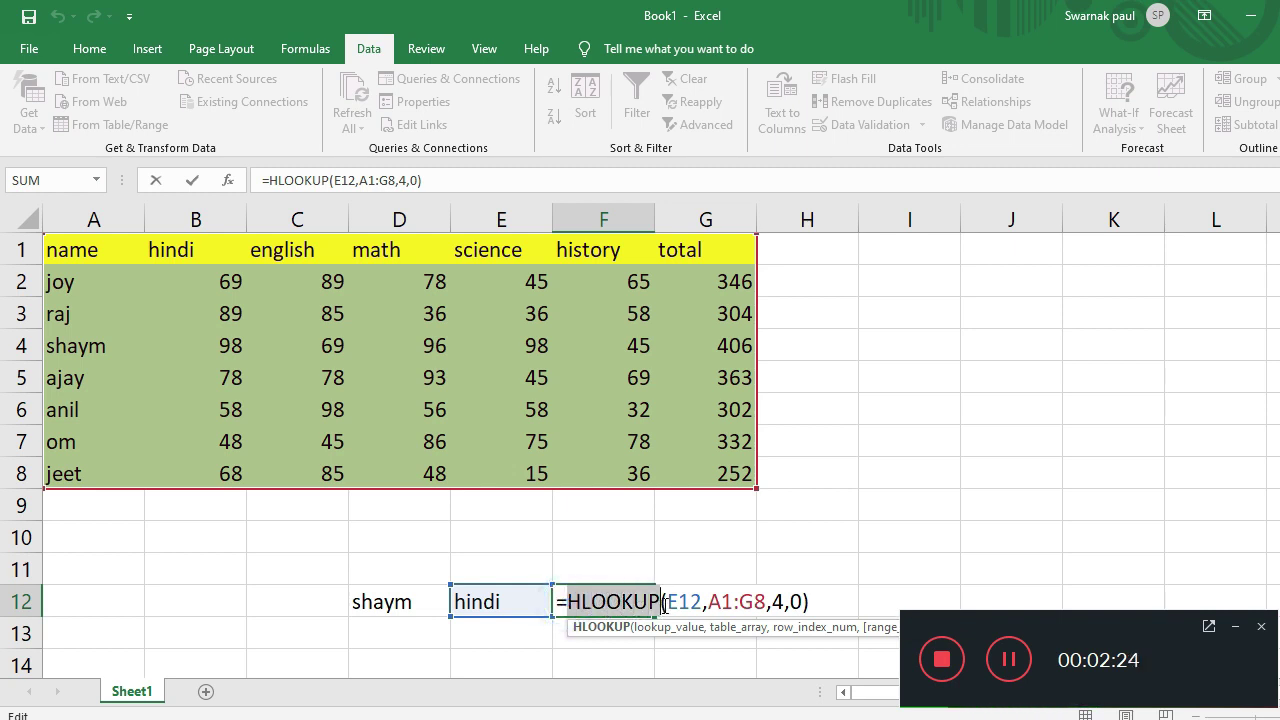
drag(667, 602, 701, 602)
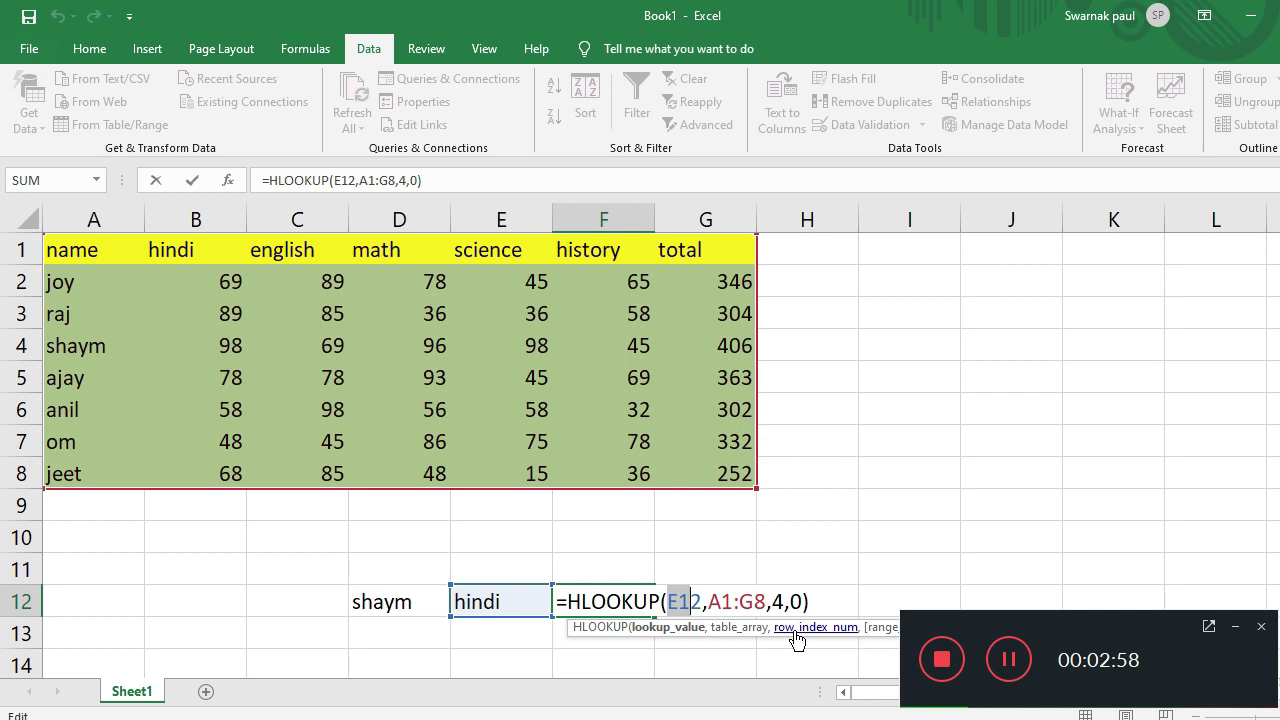
key(Return)
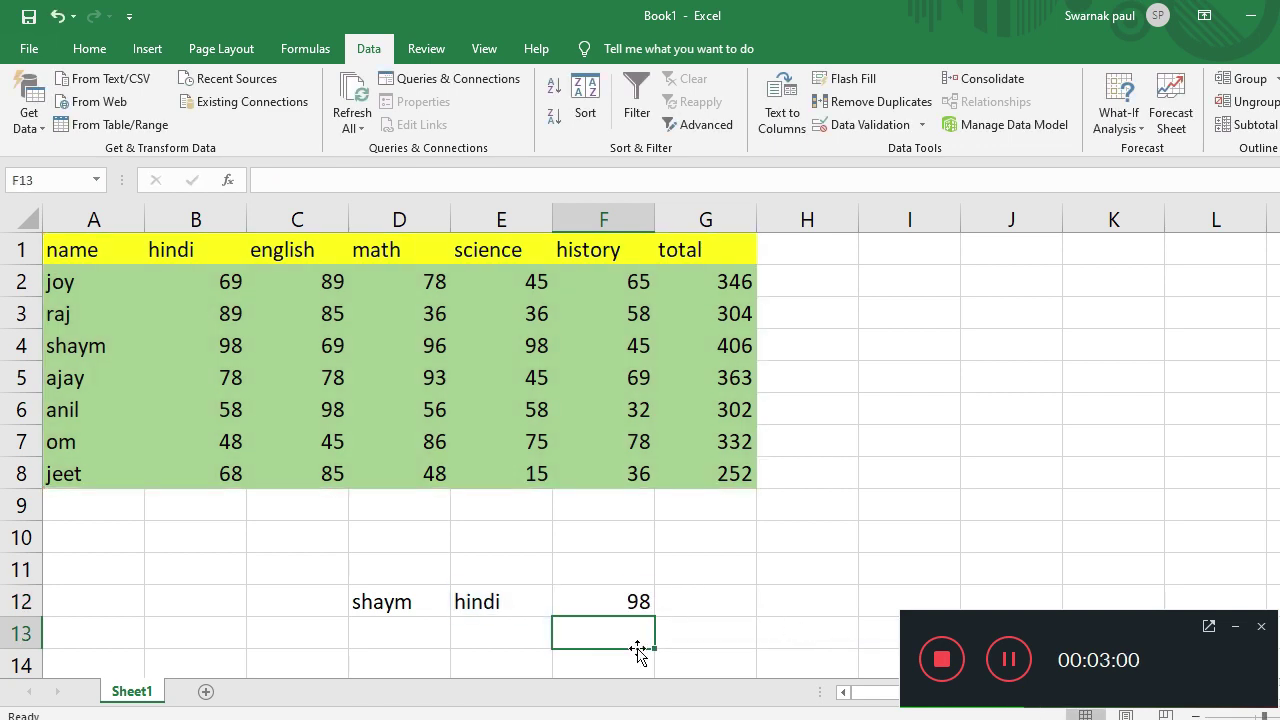
- Switch E12 to science (98) and history (45), checking F12, then reopen the subject list
click(515, 644)
click(496, 606)
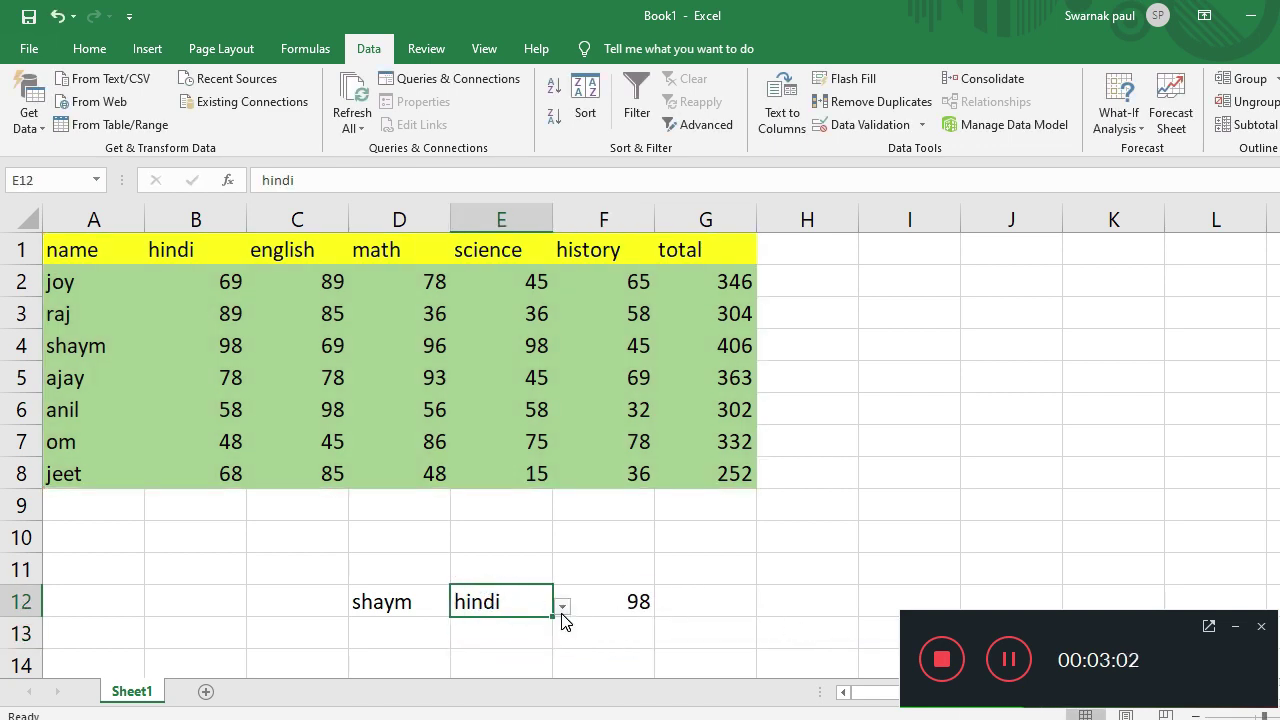
click(563, 608)
click(500, 534)
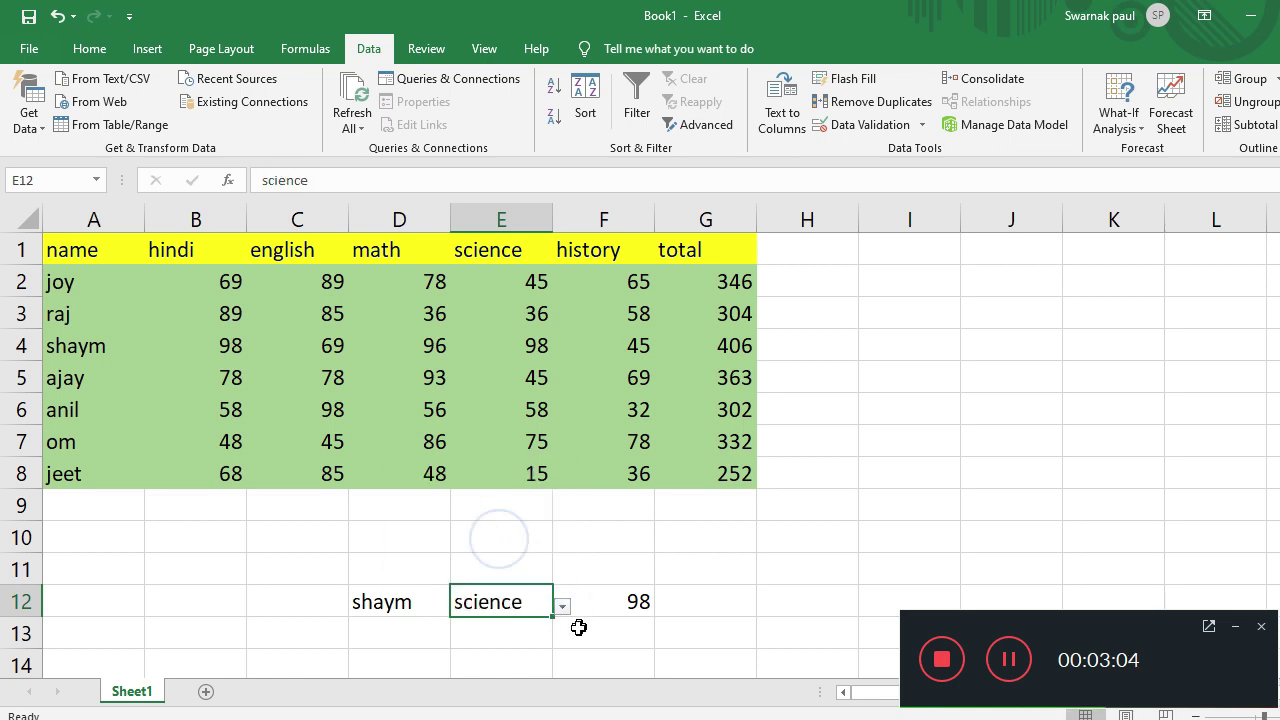
click(563, 607)
click(510, 552)
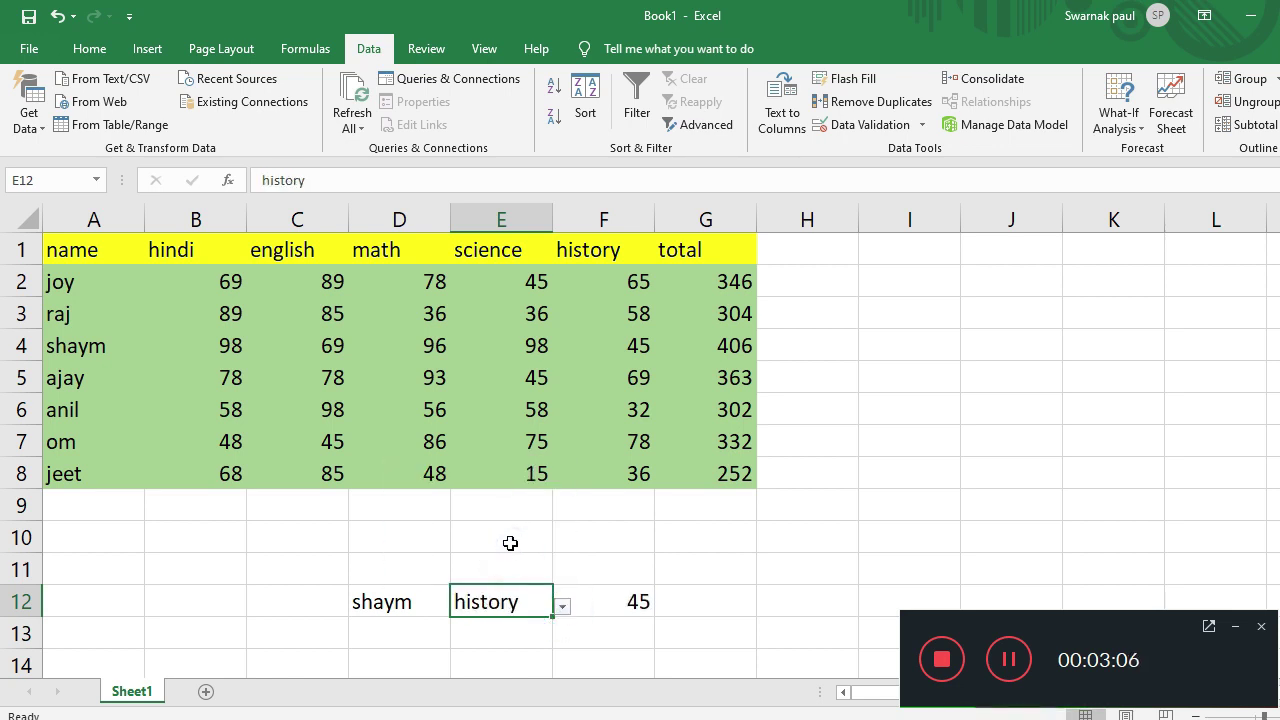
click(564, 610)
click(518, 603)
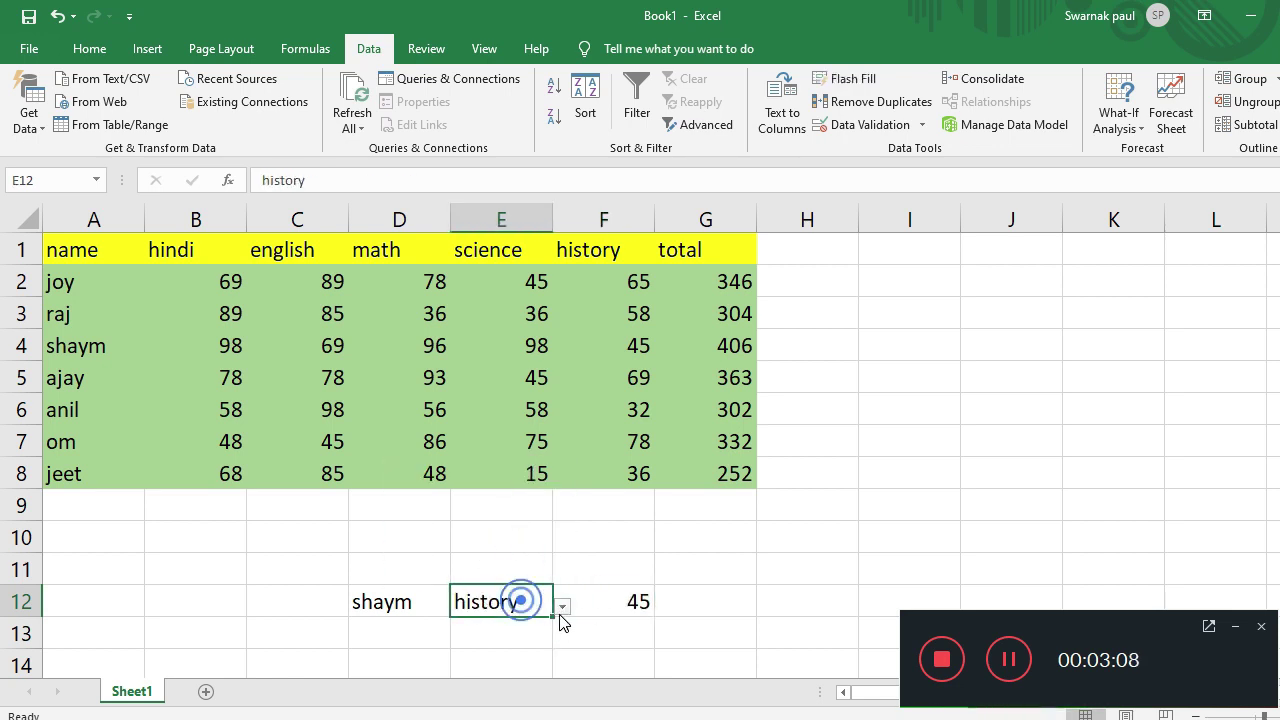
click(564, 604)
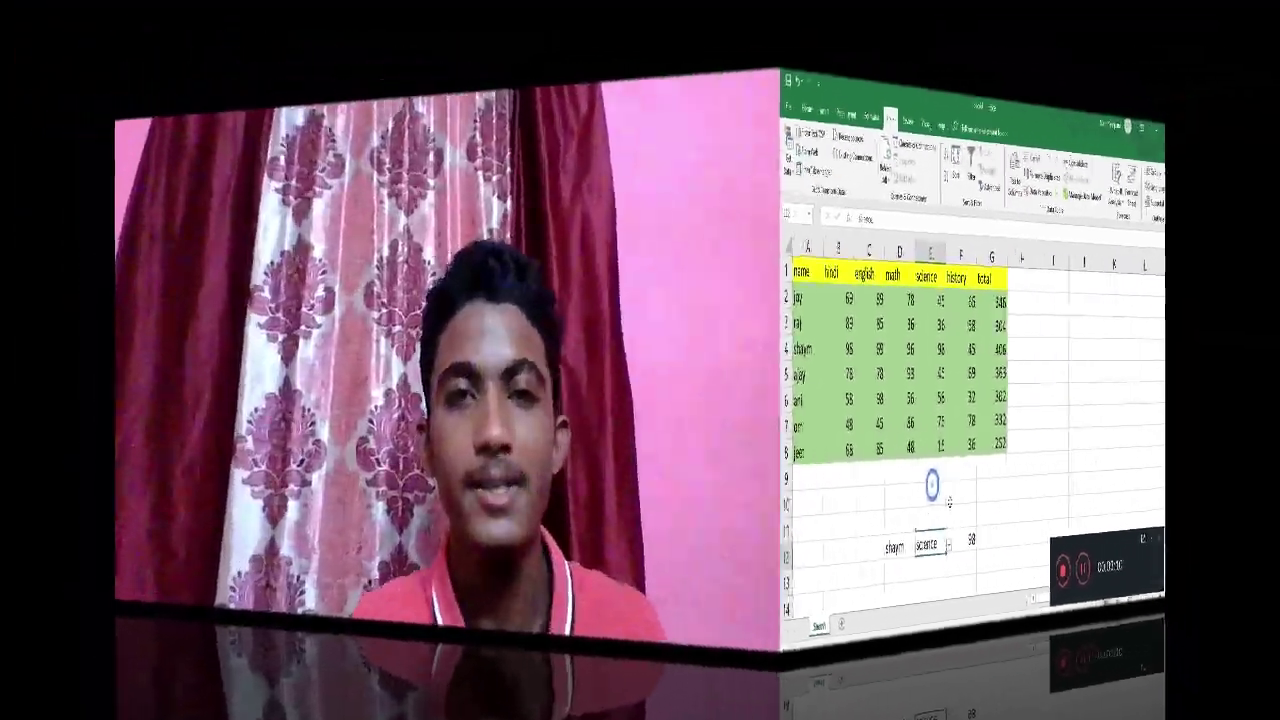